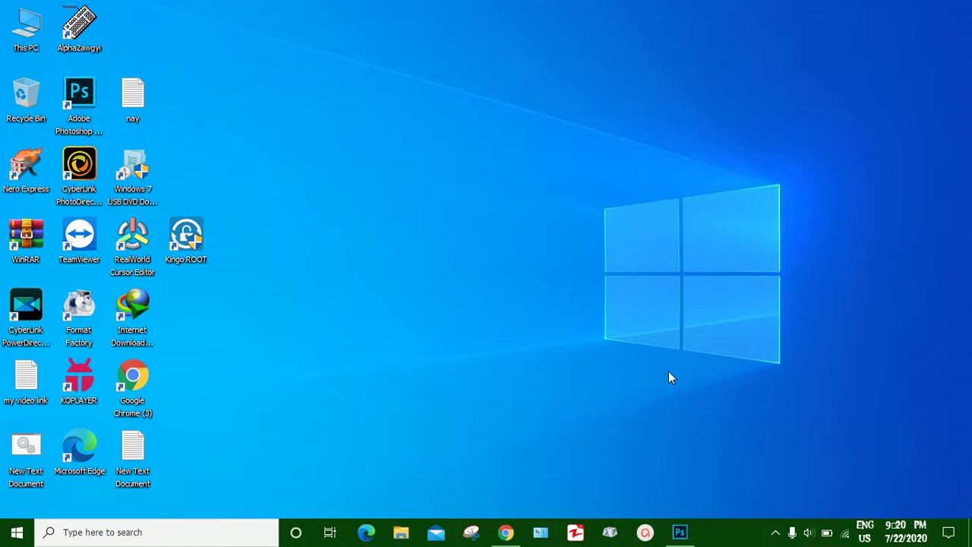
# Open ii.jpg, the photo of the woman in yellow among pink roses, from Pictures.
pyautogui.click(680, 532)
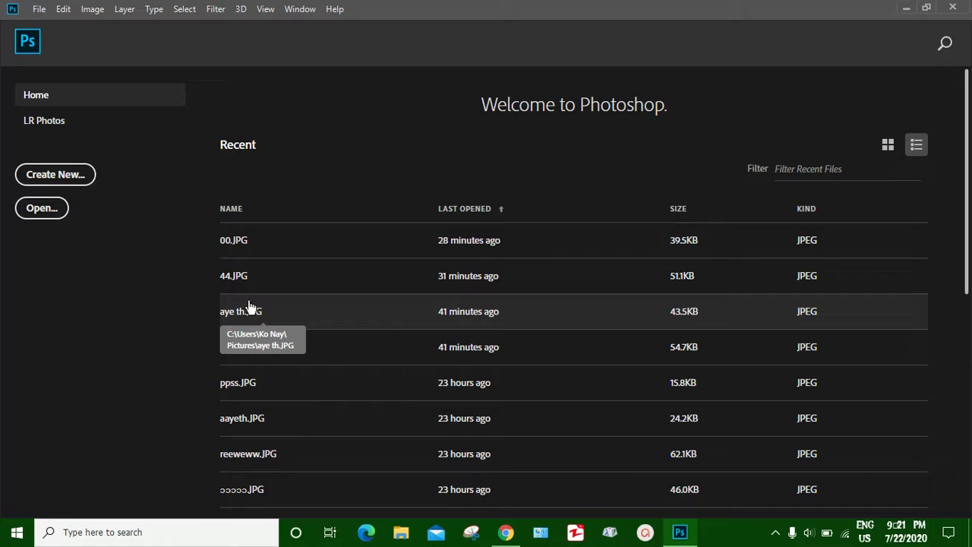
pyautogui.click(45, 211)
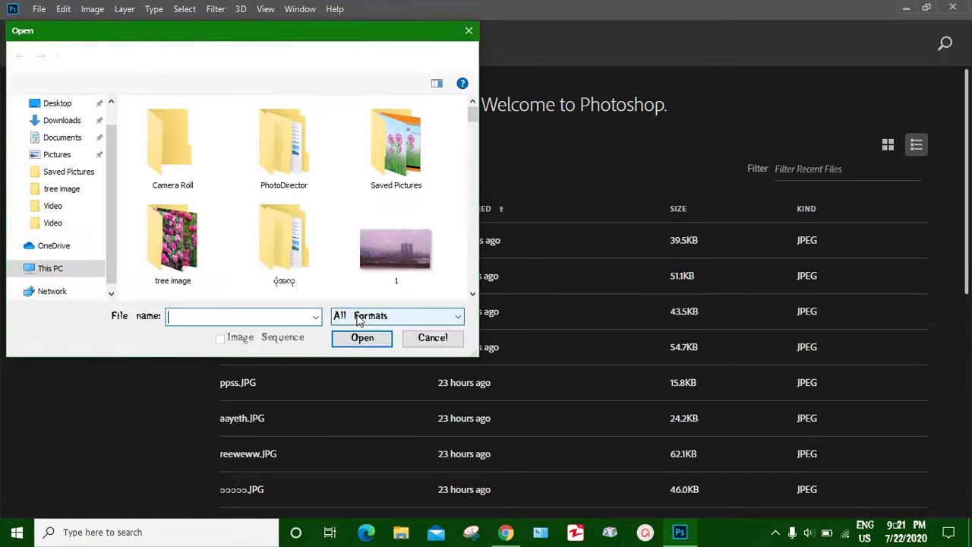
pyautogui.scroll(-3, 327, 228)
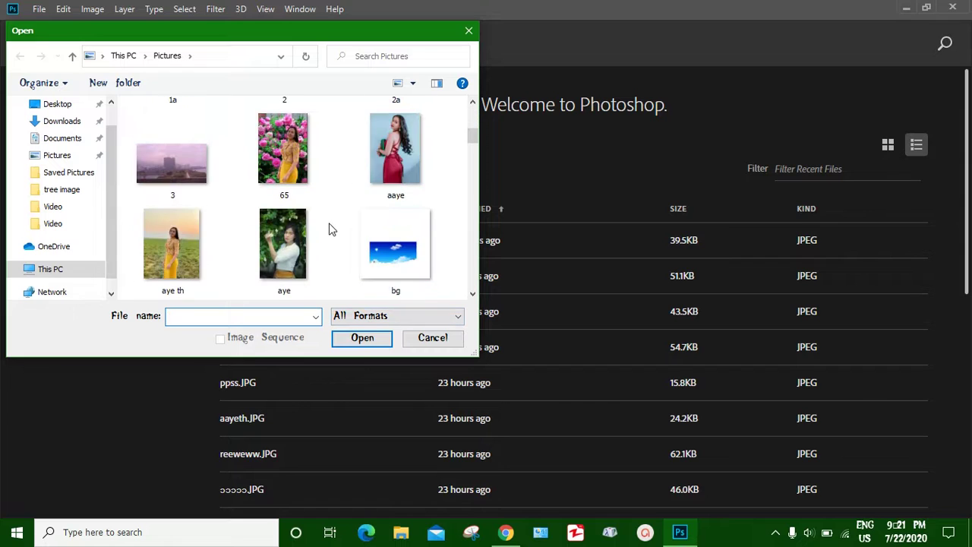
pyautogui.scroll(-3, 329, 229)
pyautogui.scroll(-1, 328, 228)
pyautogui.scroll(-1, 329, 228)
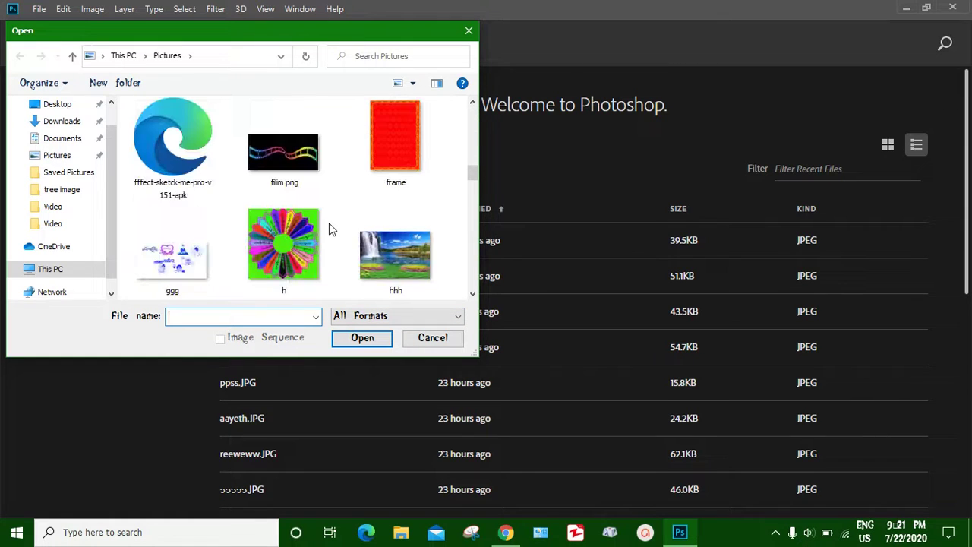
pyautogui.scroll(-1, 329, 228)
pyautogui.click(409, 155)
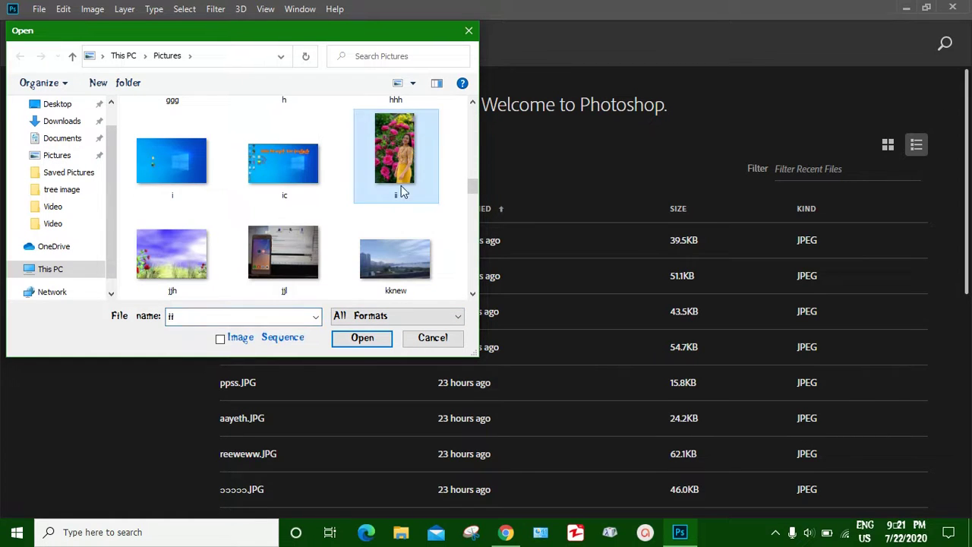
pyautogui.click(364, 341)
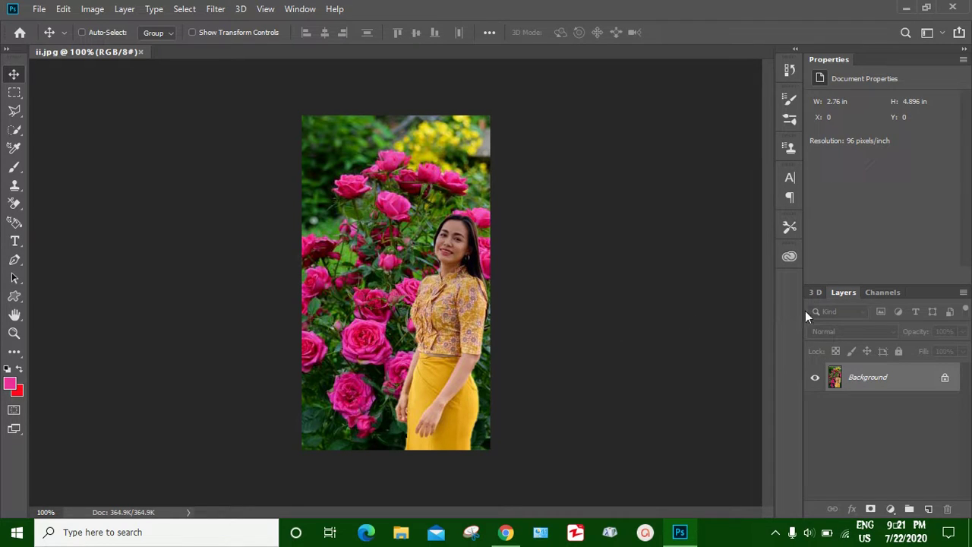
# Unlock the Background into Layer 0 and set the Quick Selection Tool to Add mode.
pyautogui.click(944, 378)
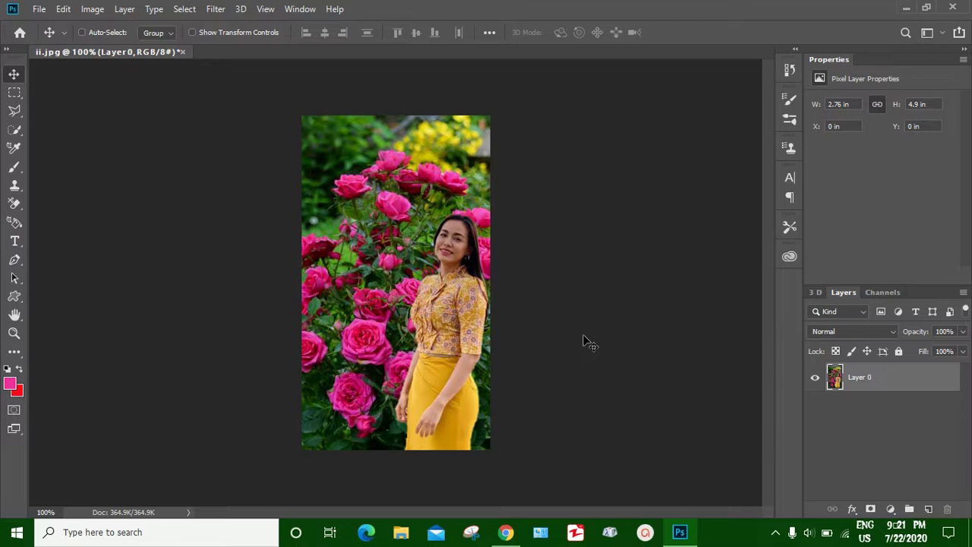
pyautogui.click(13, 131)
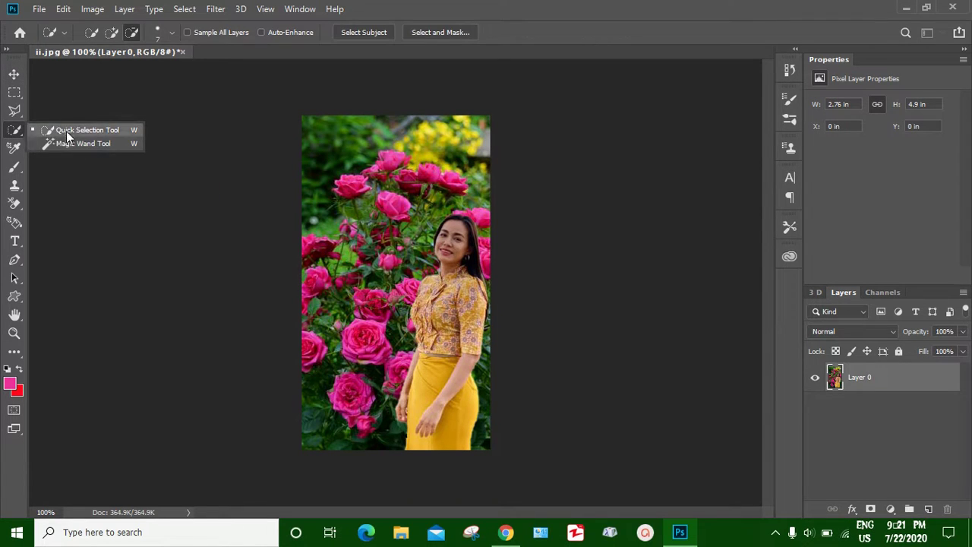
pyautogui.click(69, 134)
pyautogui.click(112, 31)
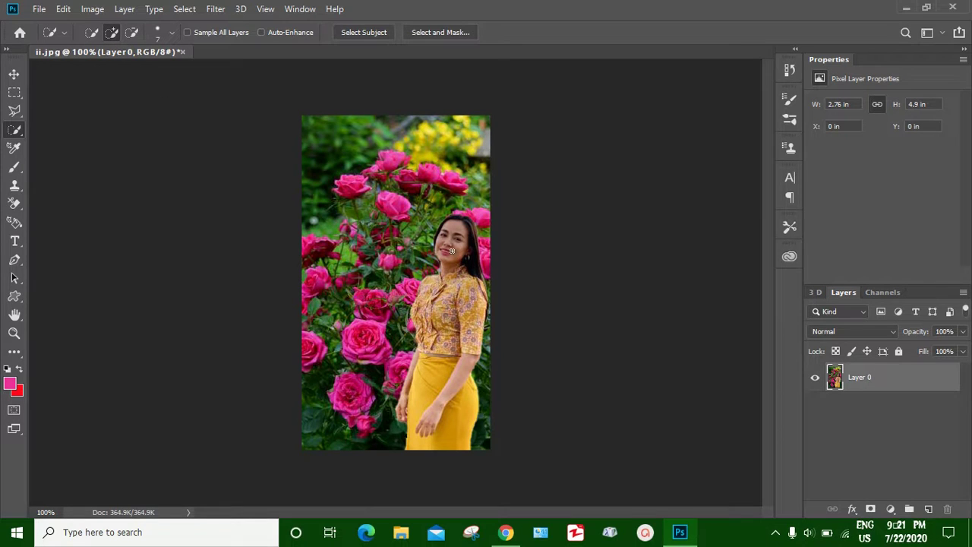
# Quick-select the woman's hair, face, skirt, left arm and right sleeve.
pyautogui.scroll(1, 452, 252)
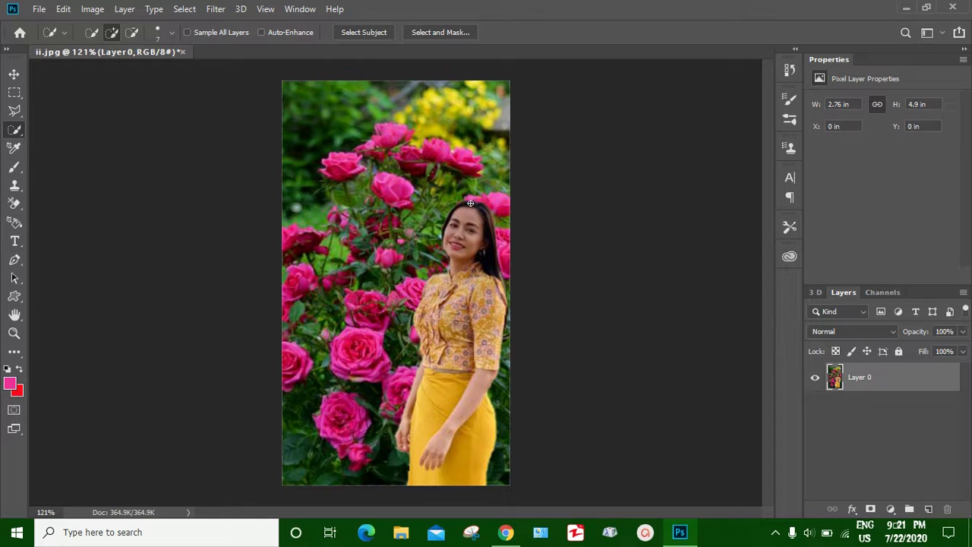
pyautogui.moveTo(466, 204)
pyautogui.mouseDown()
pyautogui.moveTo(437, 281)
pyautogui.moveTo(426, 495)
pyautogui.mouseUp()
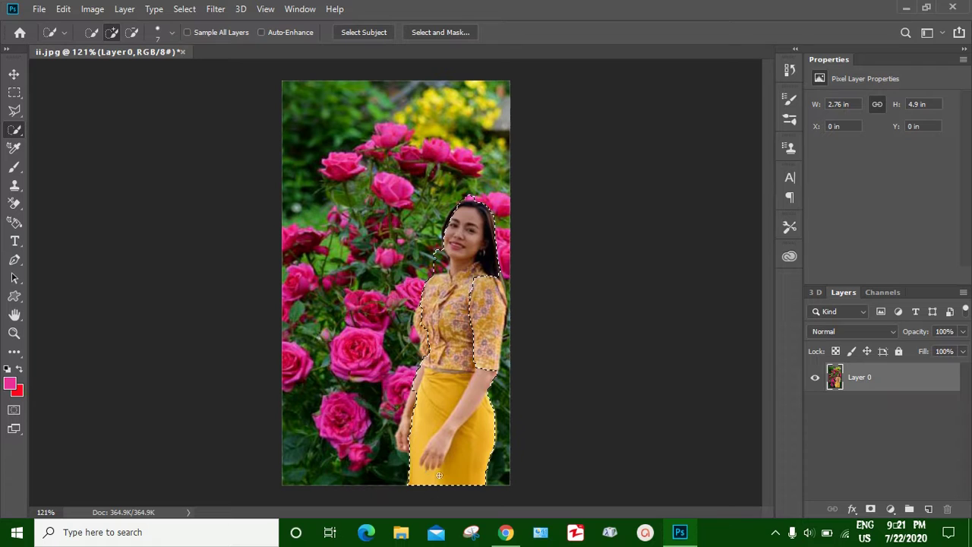
pyautogui.moveTo(441, 457); pyautogui.dragTo(398, 401)
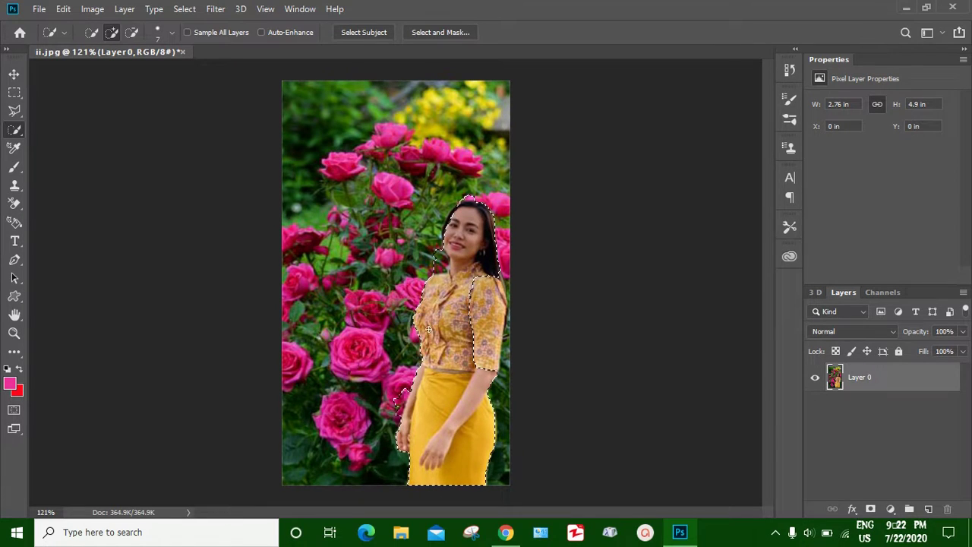
pyautogui.moveTo(429, 328); pyautogui.dragTo(483, 307)
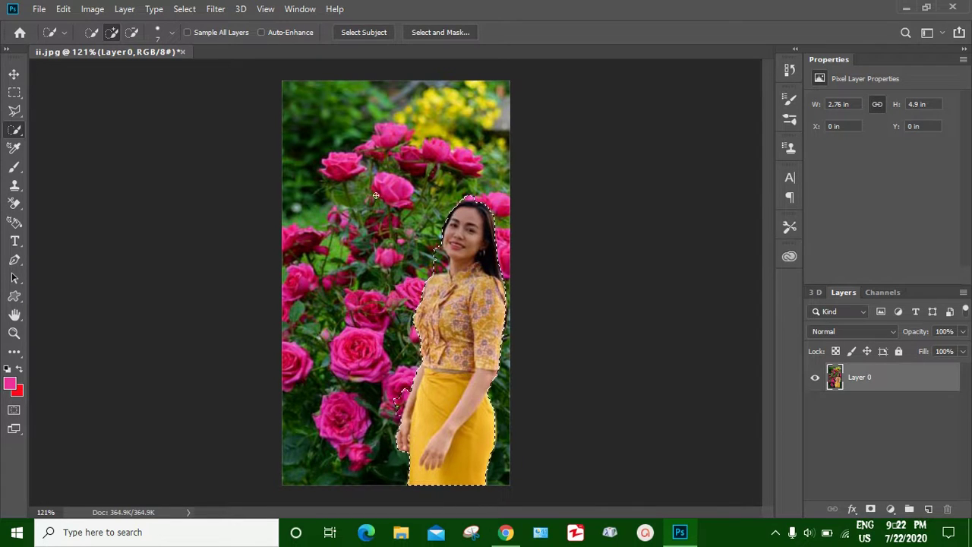
pyautogui.click(131, 32)
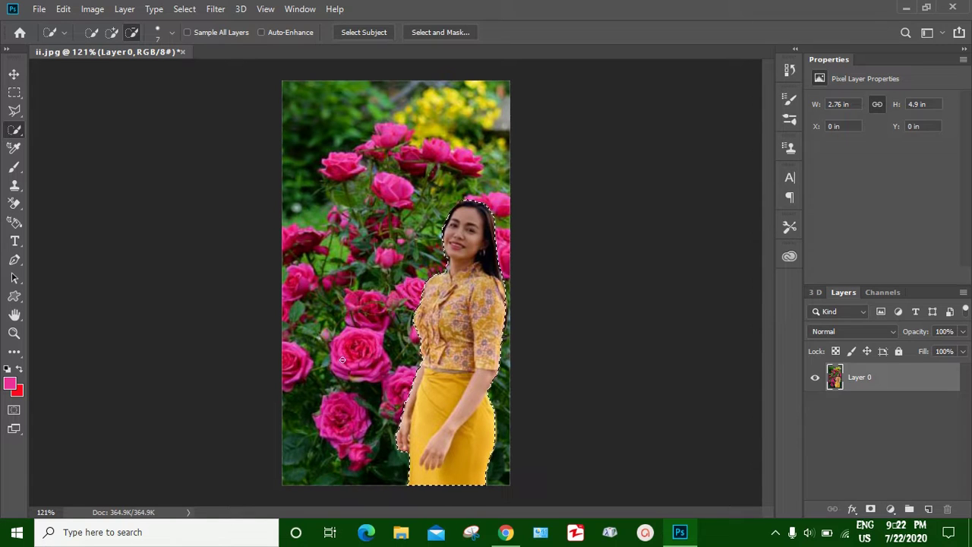
# Invert the selection to everything but the woman and bring up Select > Color Range.
pyautogui.rightClick(457, 318)
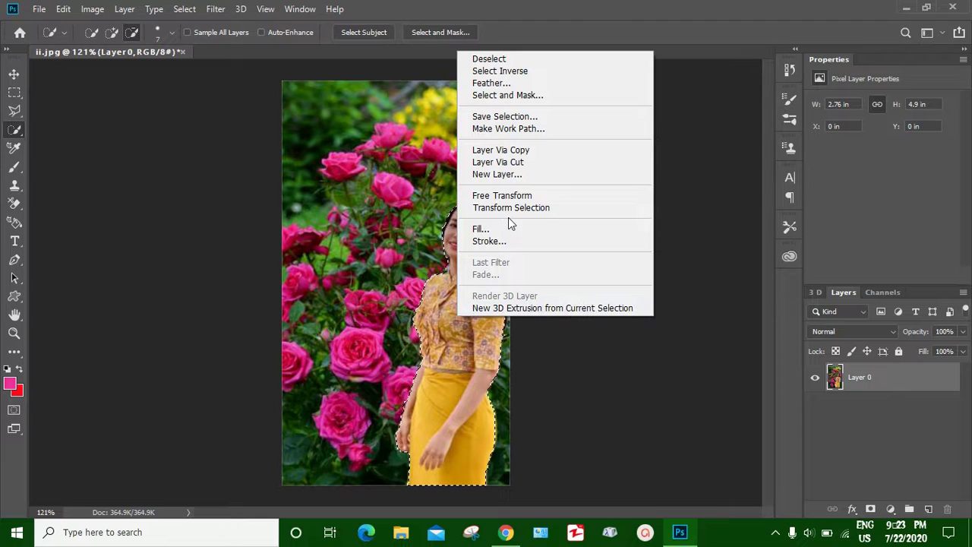
pyautogui.click(491, 71)
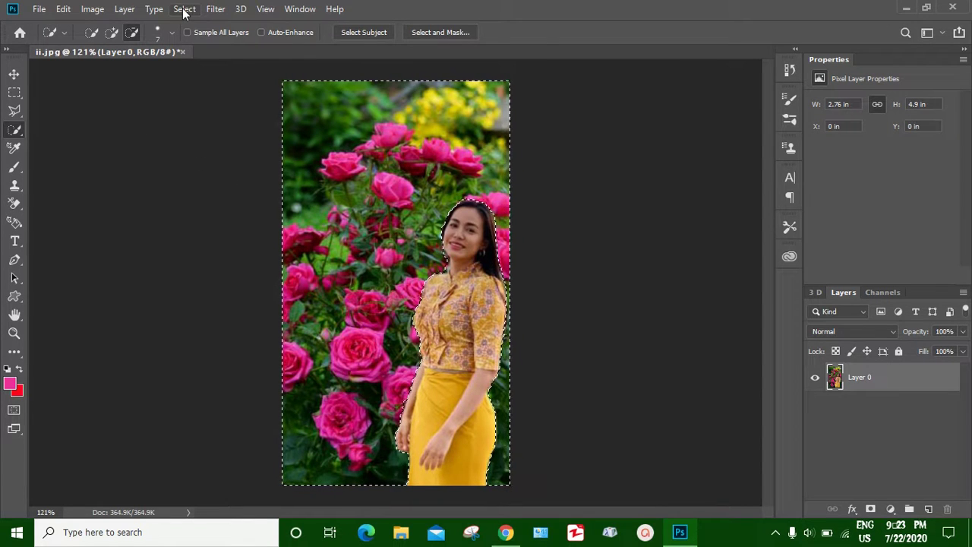
pyautogui.click(183, 11)
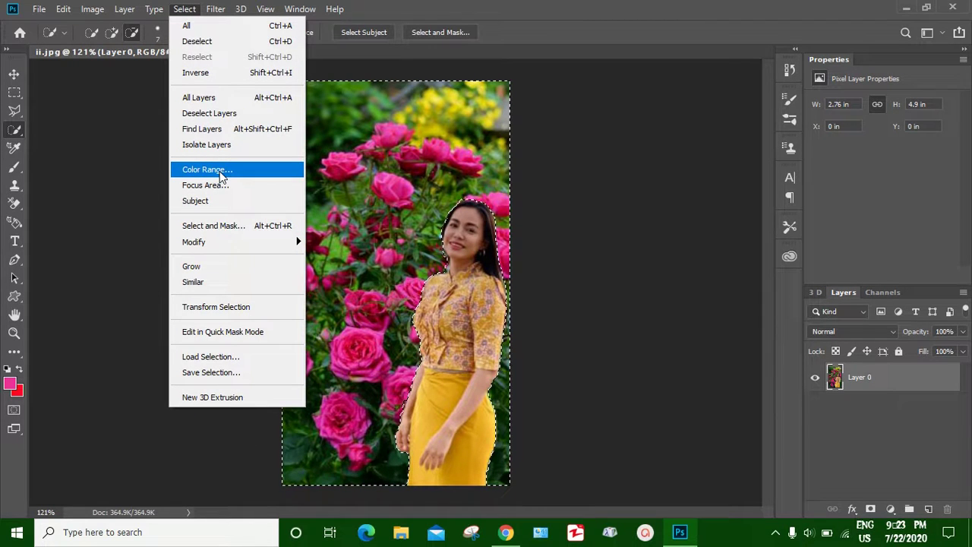
pyautogui.click(219, 171)
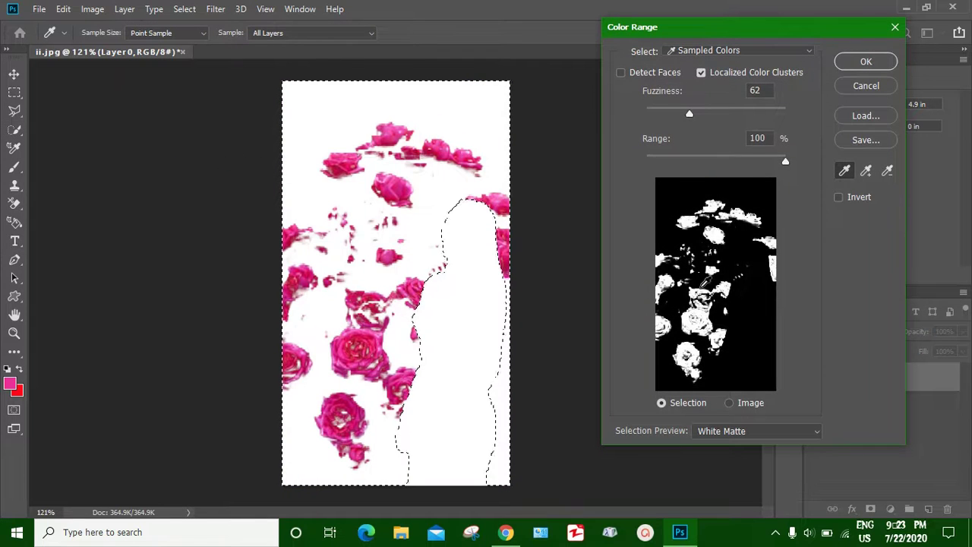
# Keep the White Matte preview and switch to the add-to-sample eyedropper in Color Range.
pyautogui.click(814, 433)
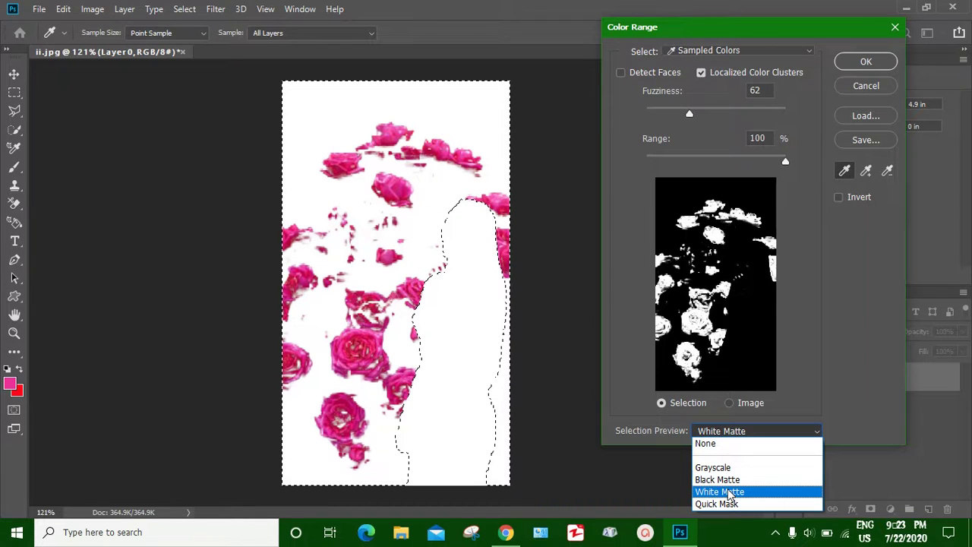
pyautogui.click(729, 492)
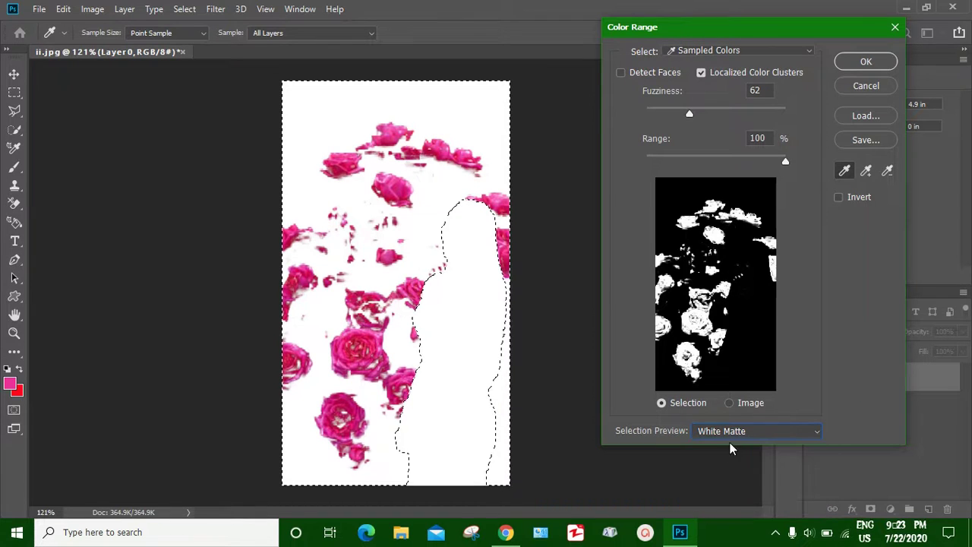
pyautogui.click(871, 175)
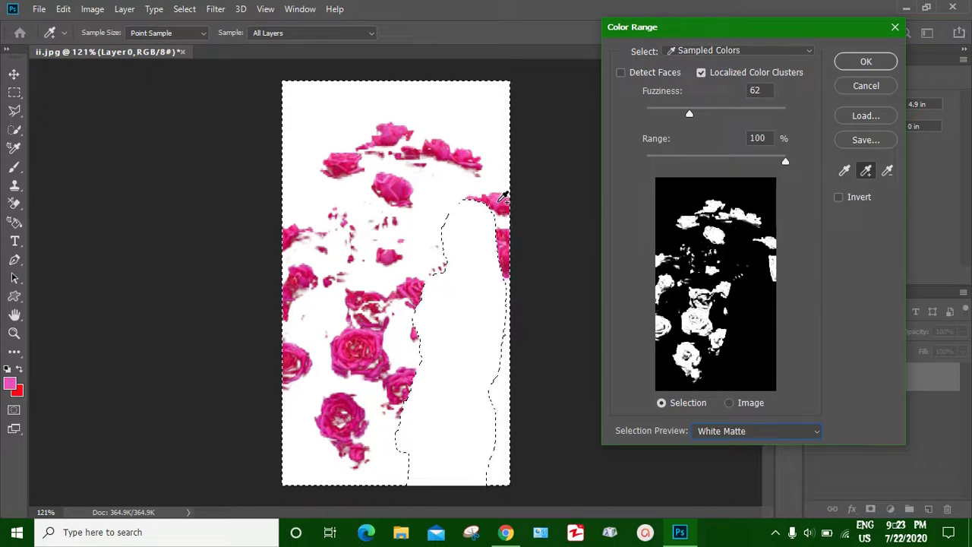
pyautogui.click(507, 205)
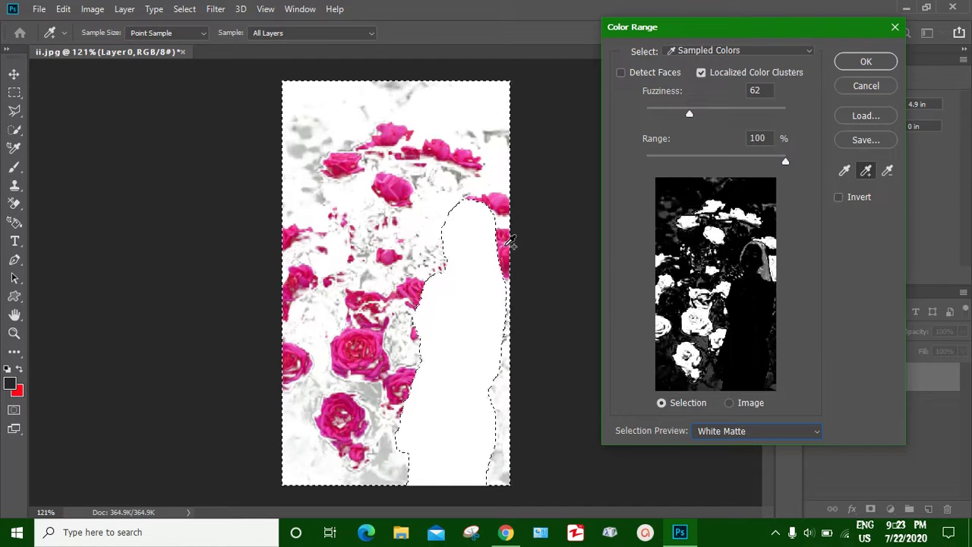
pyautogui.press('ctrl')
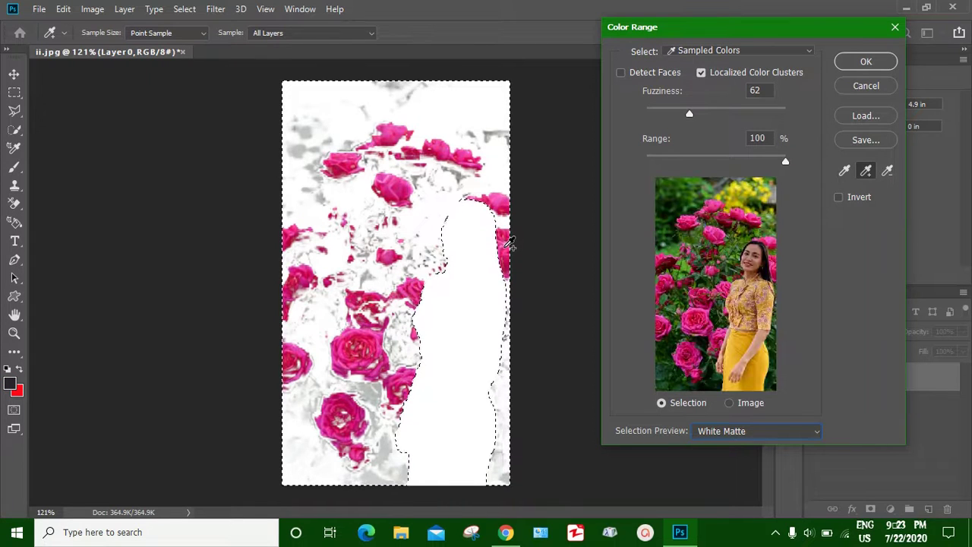
pyautogui.hotkey('ctrl', 'z')
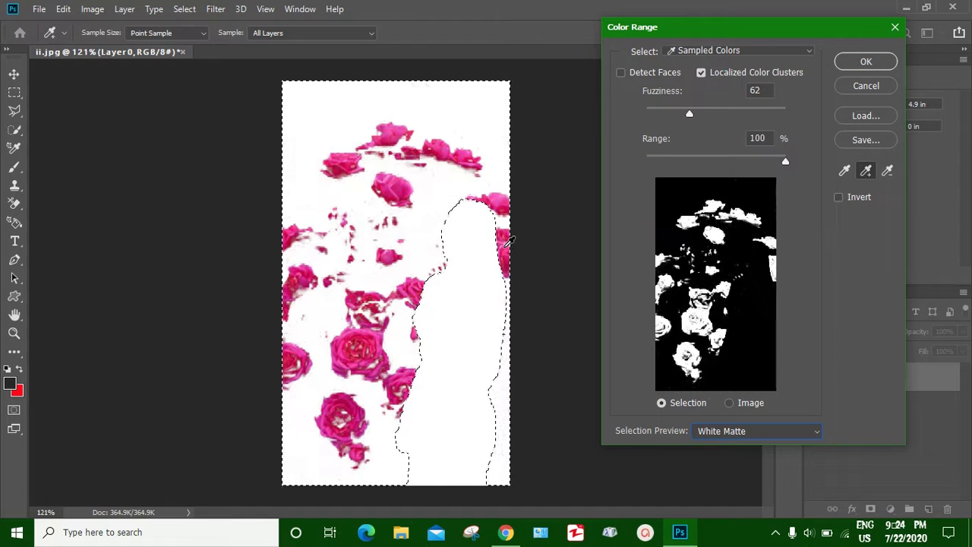
# Sample several pink roses, set Fuzziness to 64 and apply the rose selection.
pyautogui.click(505, 239)
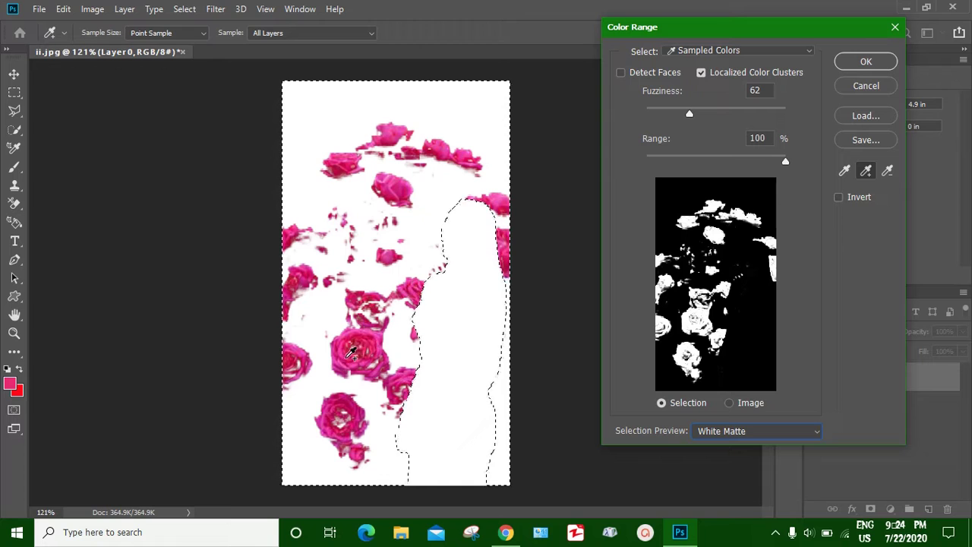
pyautogui.click(299, 355)
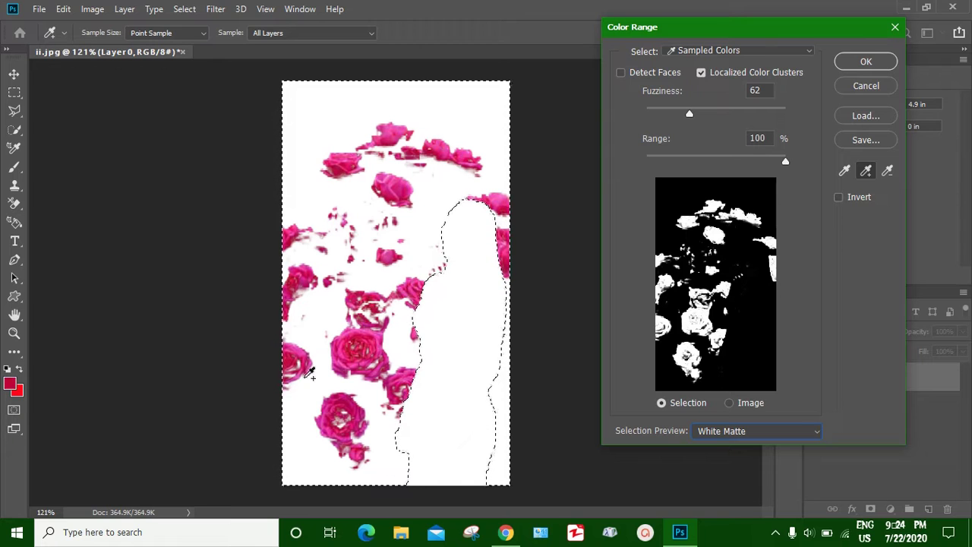
pyautogui.click(332, 423)
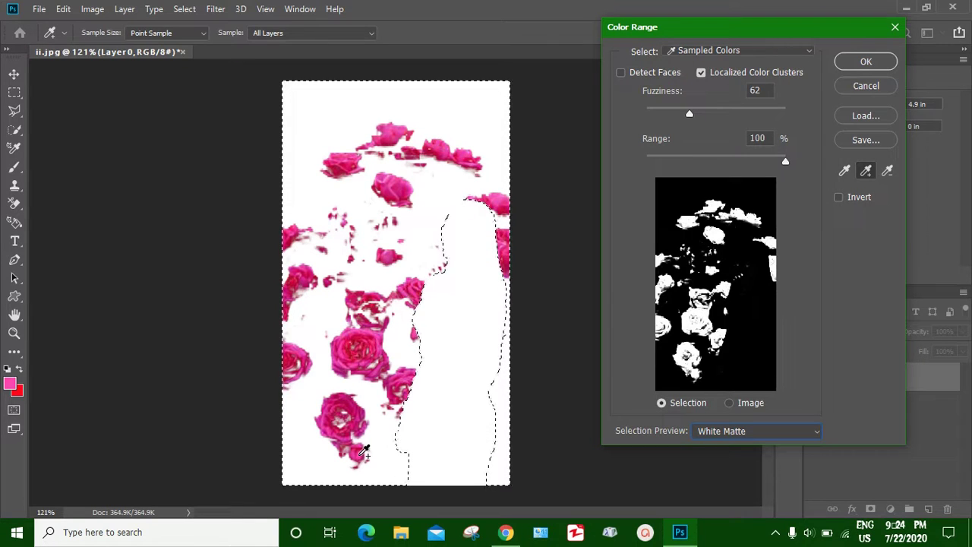
pyautogui.click(365, 451)
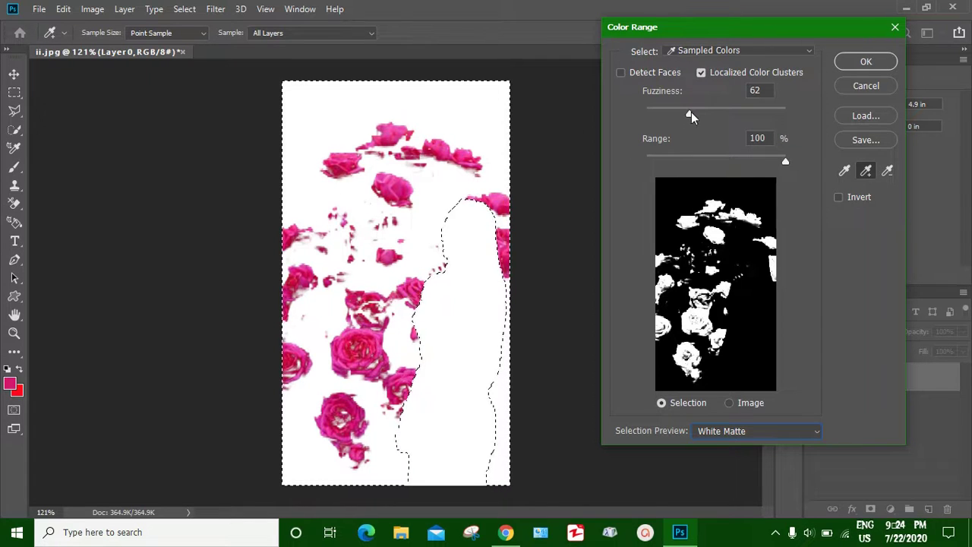
pyautogui.moveTo(691, 112); pyautogui.dragTo(692, 115)
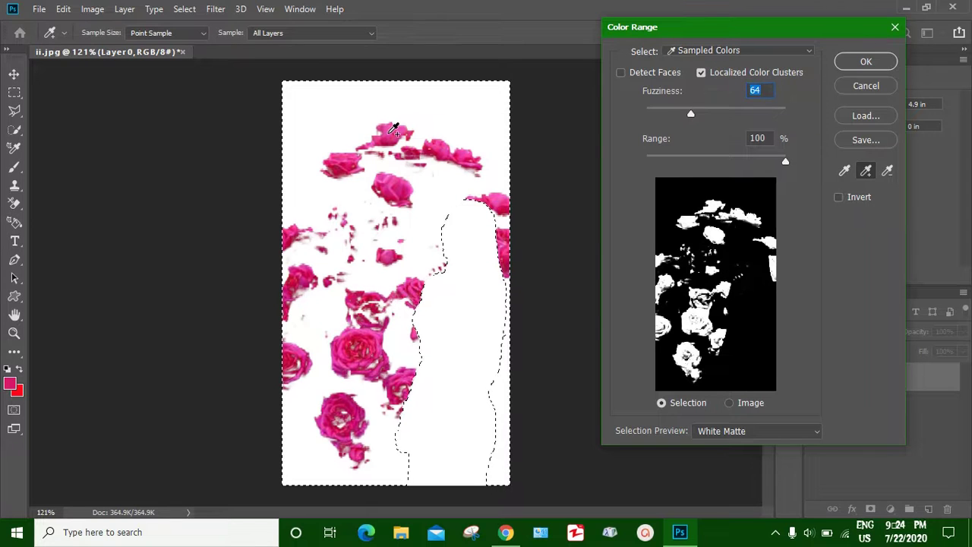
pyautogui.click(343, 162)
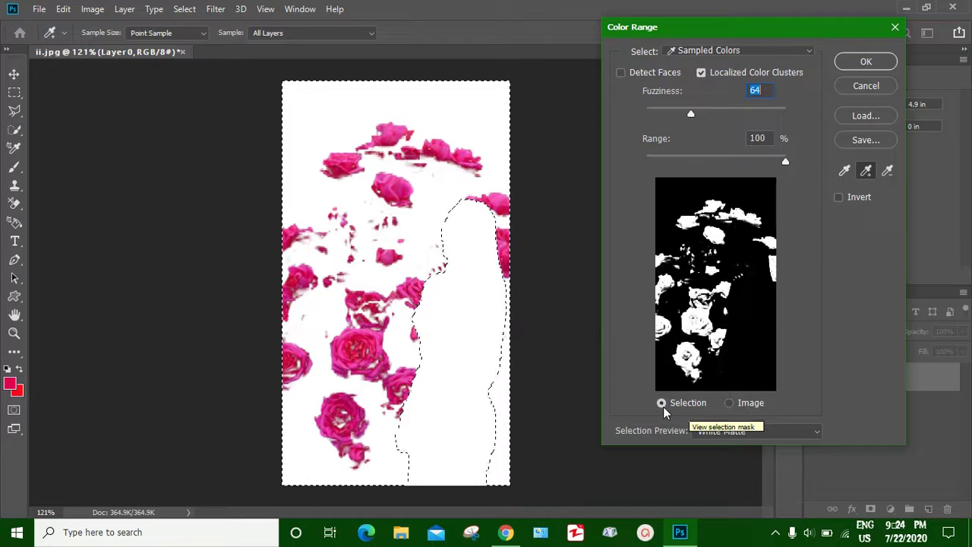
pyautogui.click(806, 433)
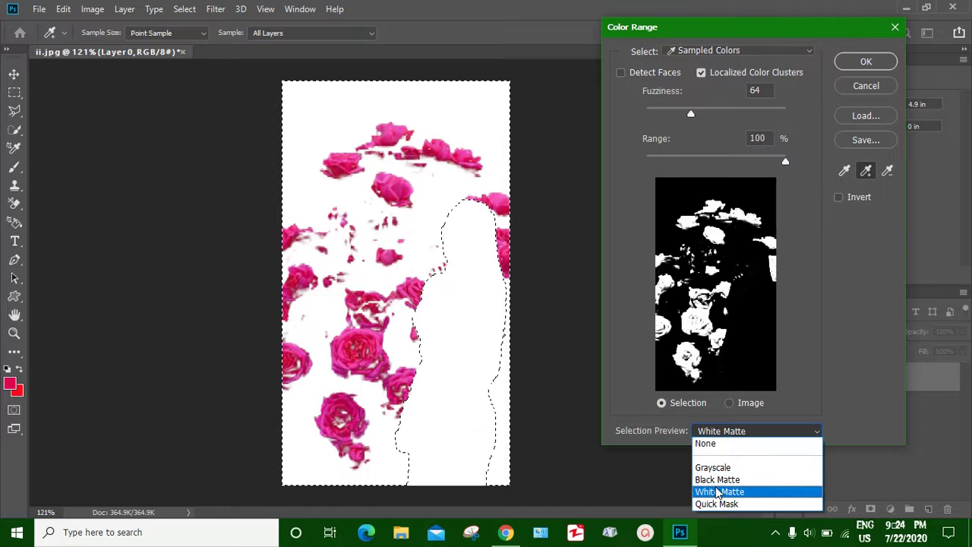
pyautogui.click(794, 430)
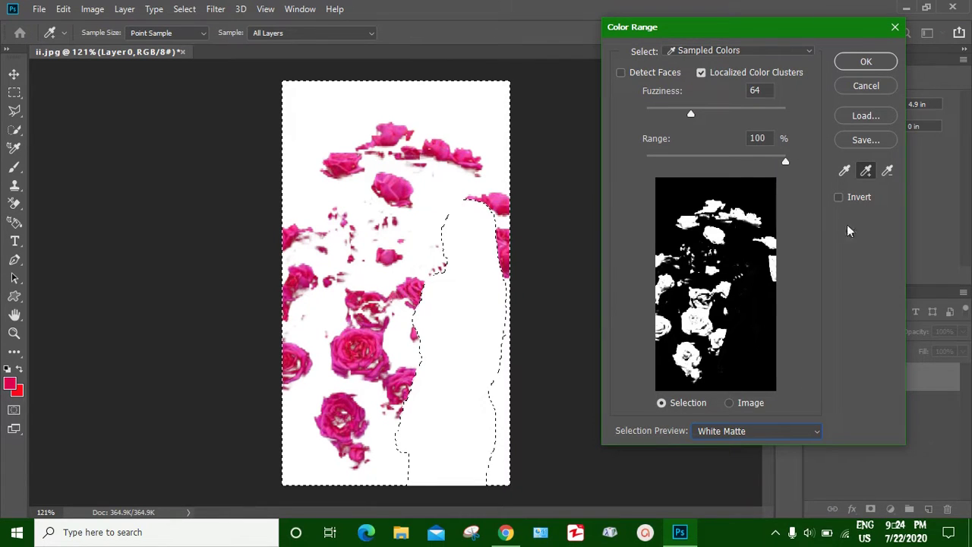
pyautogui.click(866, 61)
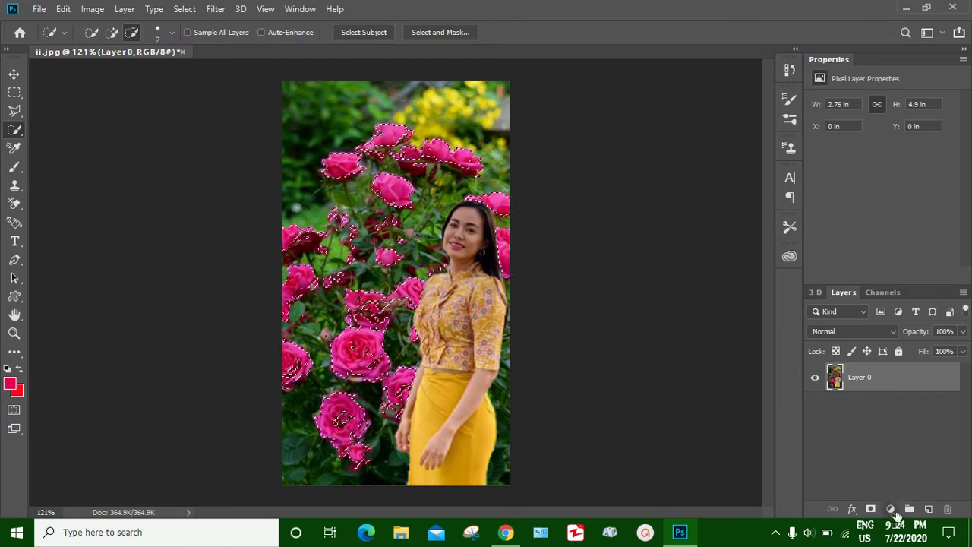
# Create a Hue/Saturation 1 layer above Layer 0, masked to the roses, and target its settings.
pyautogui.click(891, 509)
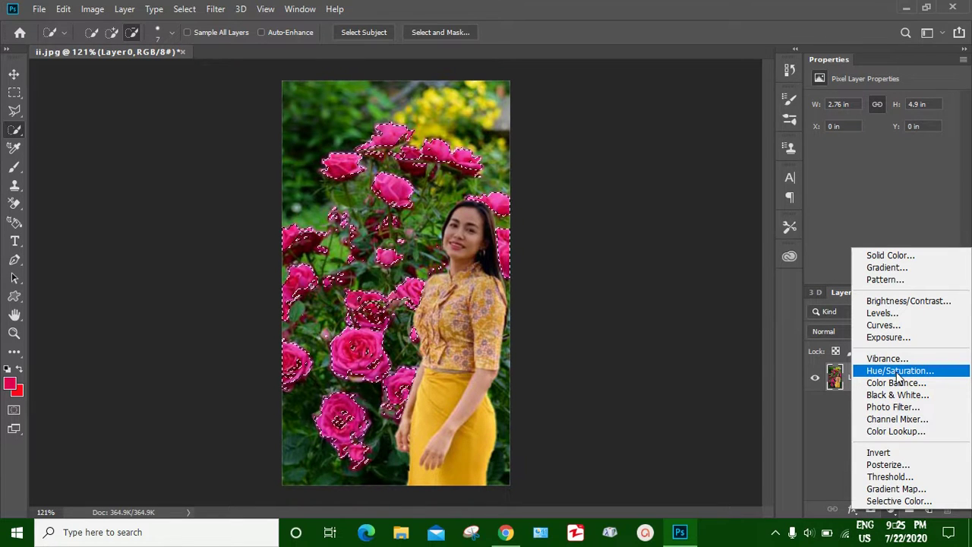
pyautogui.click(898, 372)
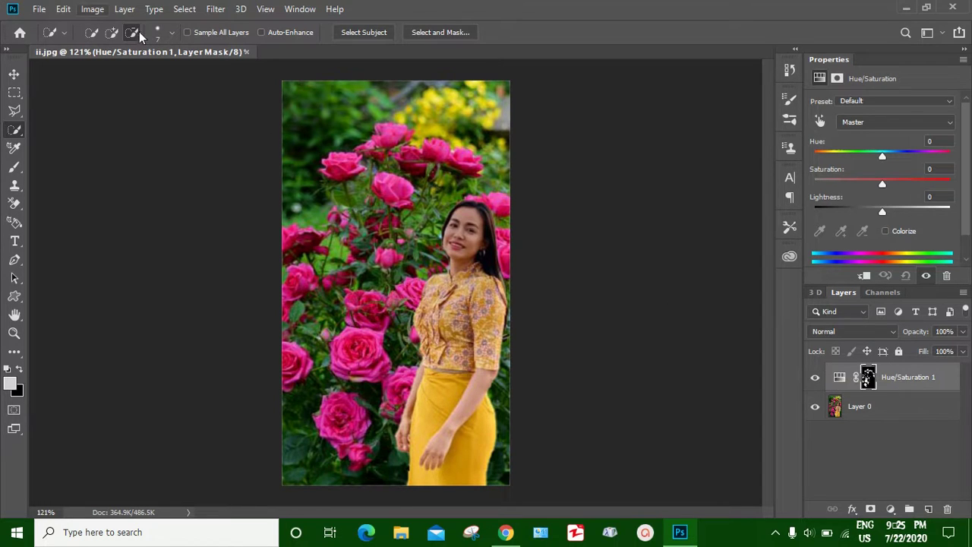
pyautogui.click(92, 8)
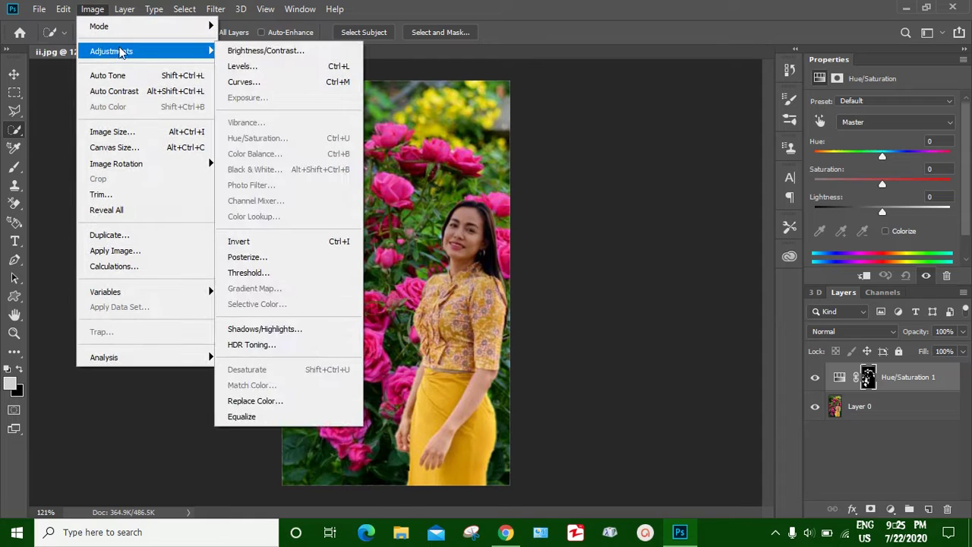
pyautogui.moveTo(111, 50)
pyautogui.click(929, 377)
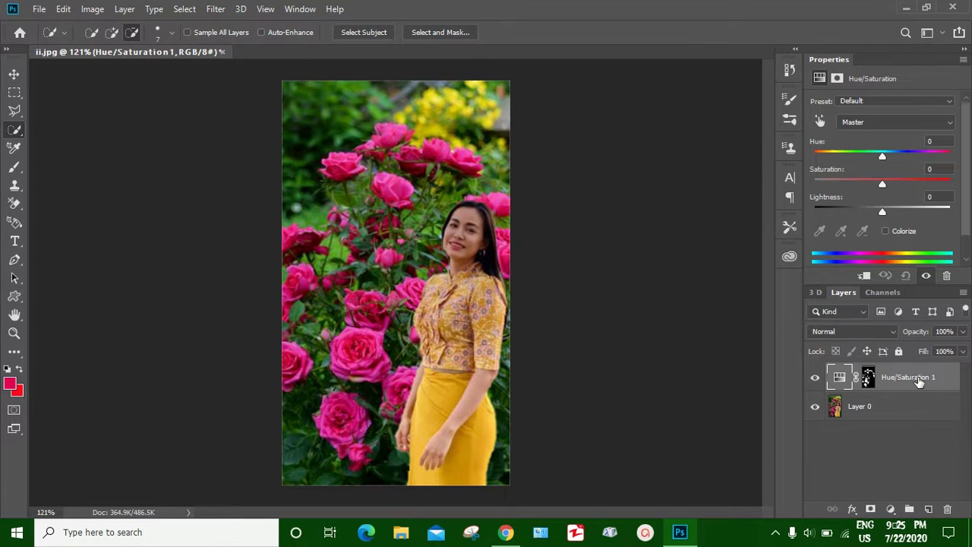
# Drag the Hue/Saturation sliders to Hue -37, Saturation +96 and Lightness -6.
pyautogui.moveTo(882, 180); pyautogui.dragTo(946, 183)
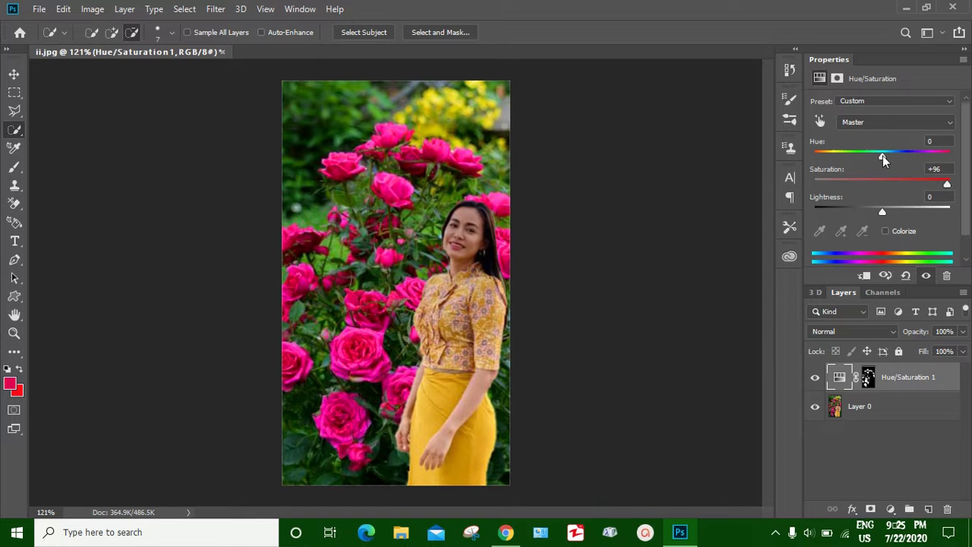
pyautogui.moveTo(881, 155)
pyautogui.mouseDown()
pyautogui.moveTo(840, 156)
pyautogui.moveTo(856, 156)
pyautogui.mouseUp()
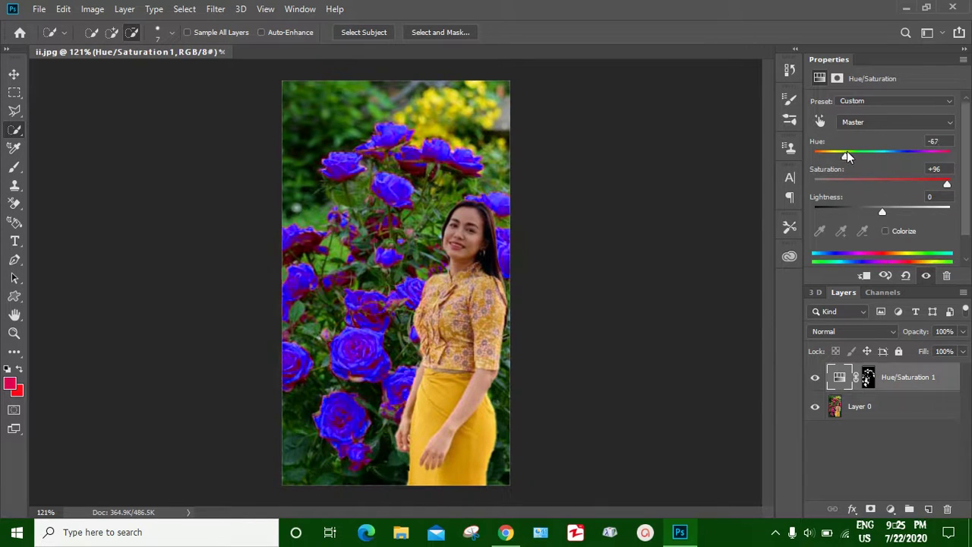
pyautogui.moveTo(881, 212)
pyautogui.mouseDown()
pyautogui.moveTo(865, 213)
pyautogui.moveTo(878, 215)
pyautogui.mouseUp()
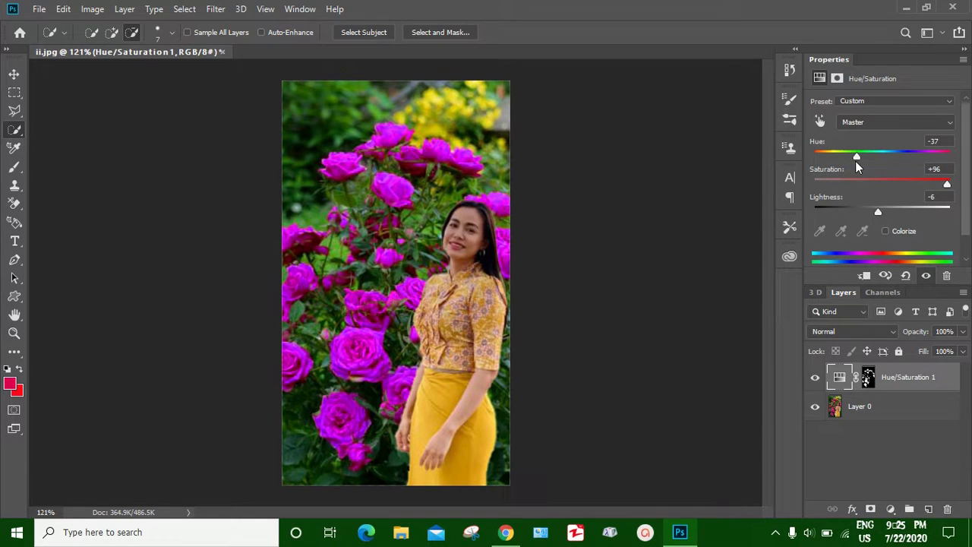
pyautogui.moveTo(857, 155)
pyautogui.mouseDown()
pyautogui.moveTo(934, 155)
pyautogui.moveTo(865, 155)
pyautogui.moveTo(923, 157)
pyautogui.mouseUp()
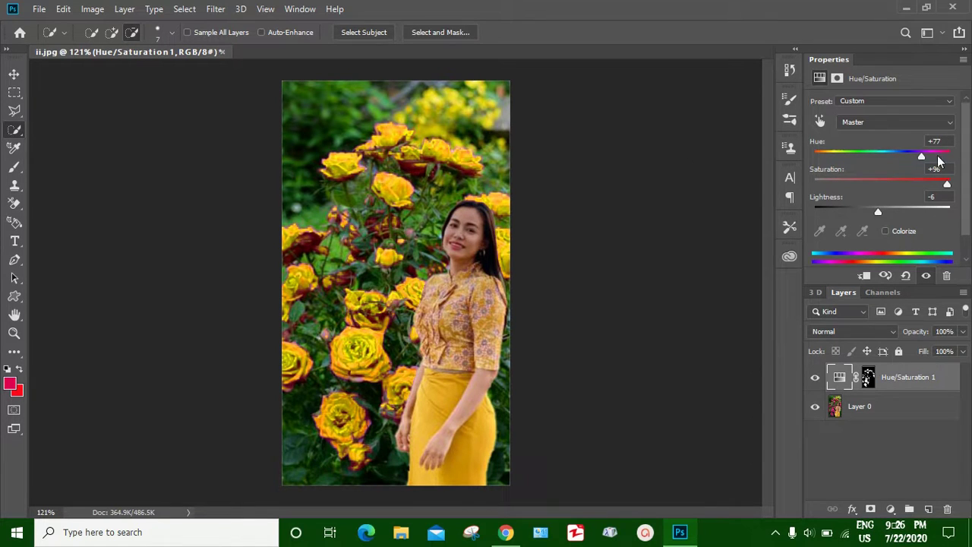
pyautogui.moveTo(924, 158); pyautogui.dragTo(855, 157)
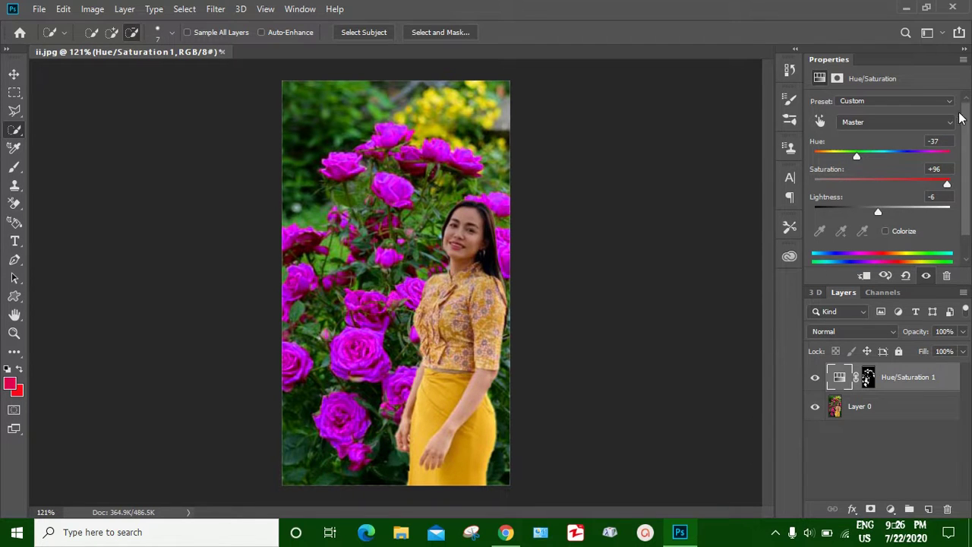
pyautogui.click(13, 74)
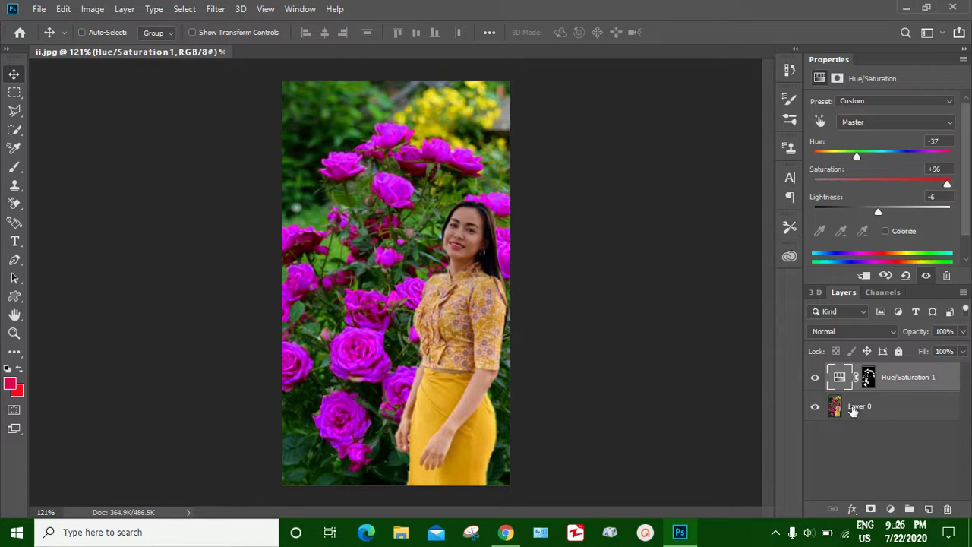
pyautogui.click(886, 411)
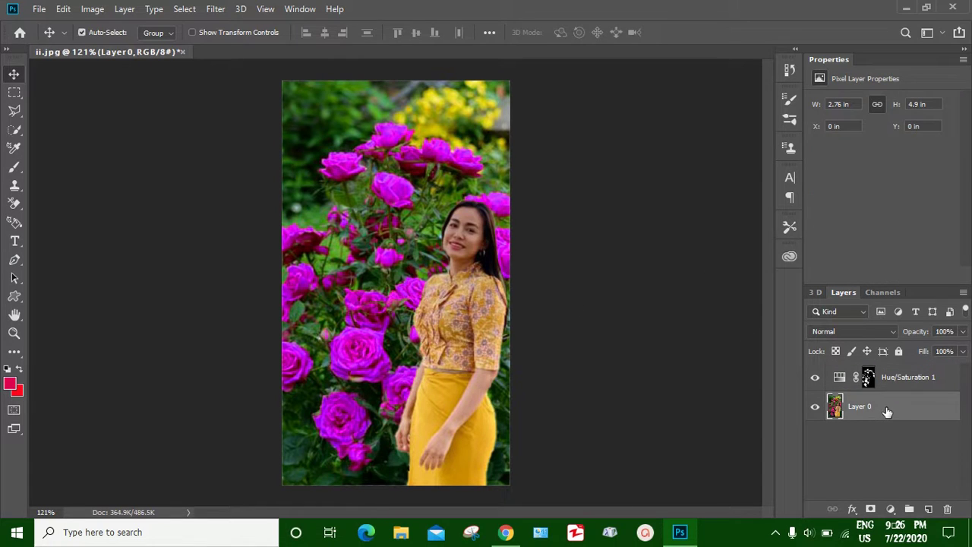
pyautogui.hotkey('ctrl', 'j')
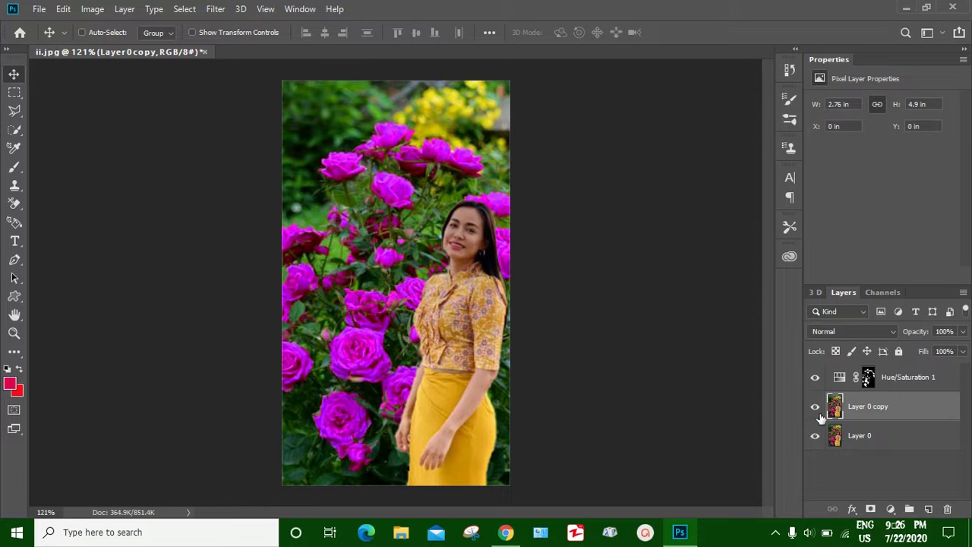
pyautogui.click(814, 408)
pyautogui.click(815, 409)
pyautogui.moveTo(907, 410); pyautogui.dragTo(947, 508)
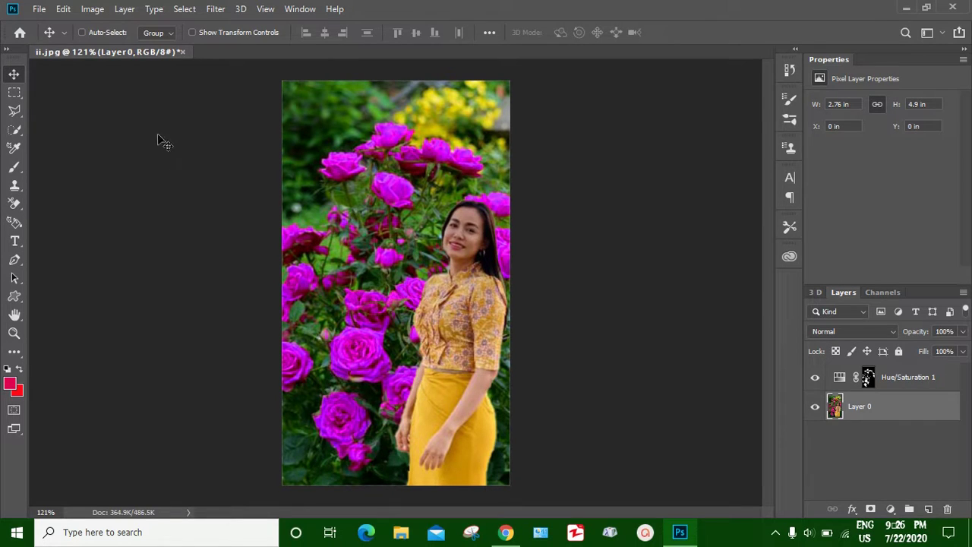
# Open the second rose photo 65.jpg via File > Open.
pyautogui.click(38, 9)
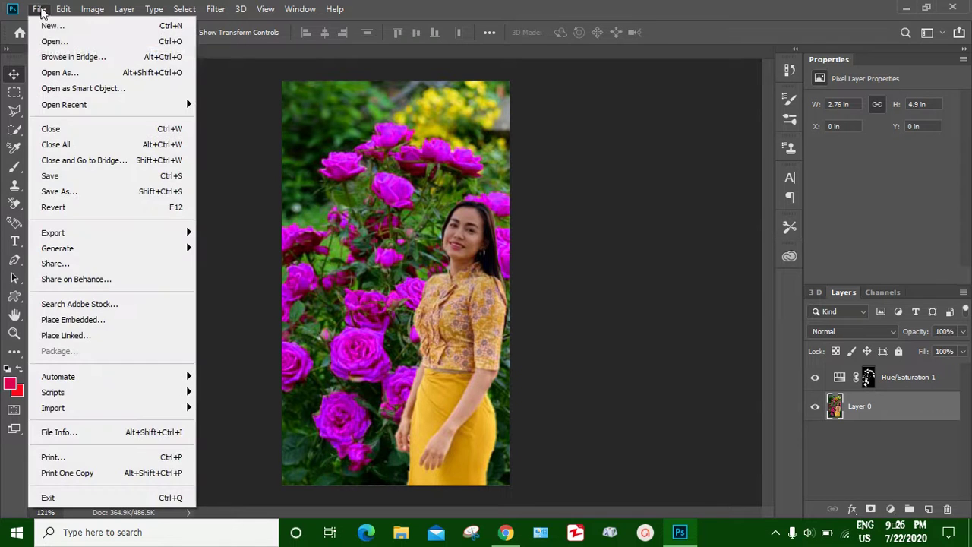
pyautogui.click(45, 39)
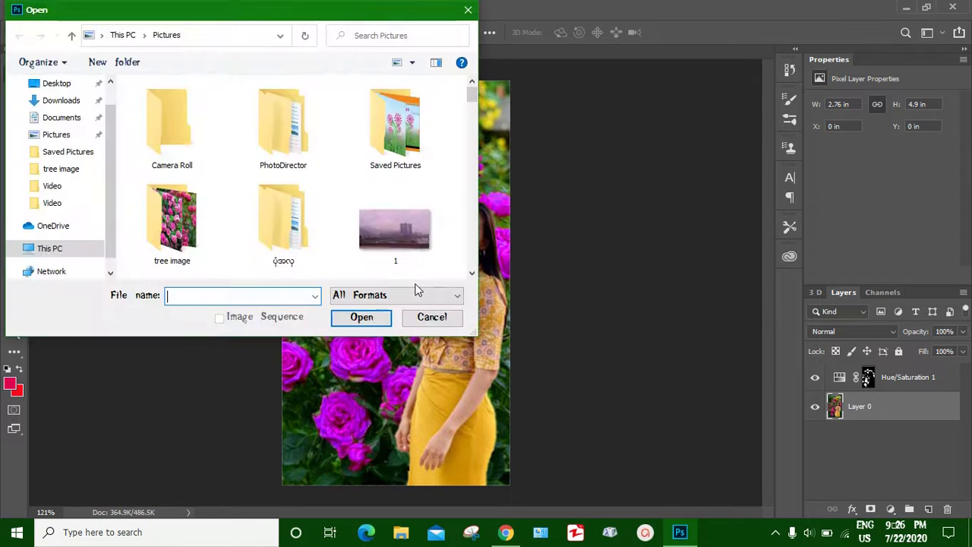
pyautogui.scroll(-1, 325, 243)
pyautogui.scroll(-1, 320, 242)
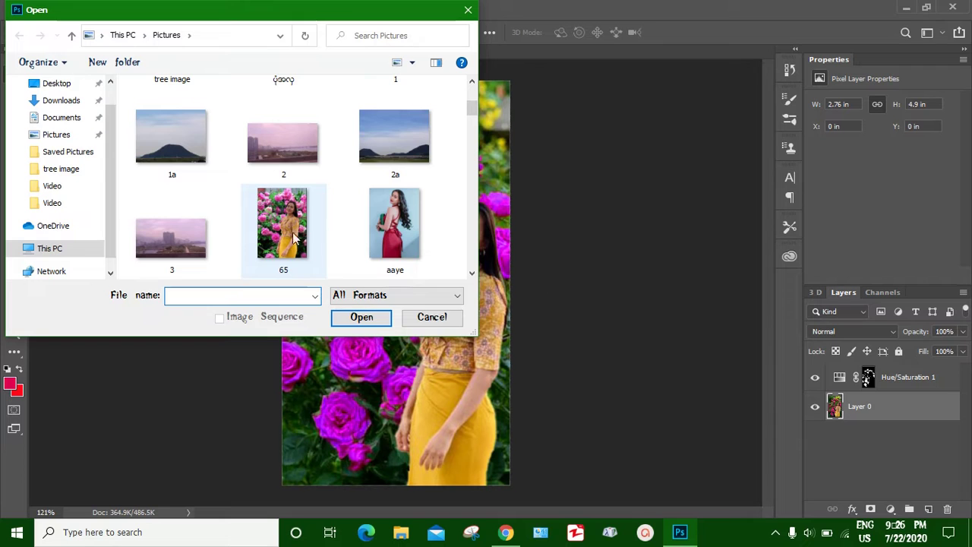
pyautogui.click(288, 235)
pyautogui.click(358, 318)
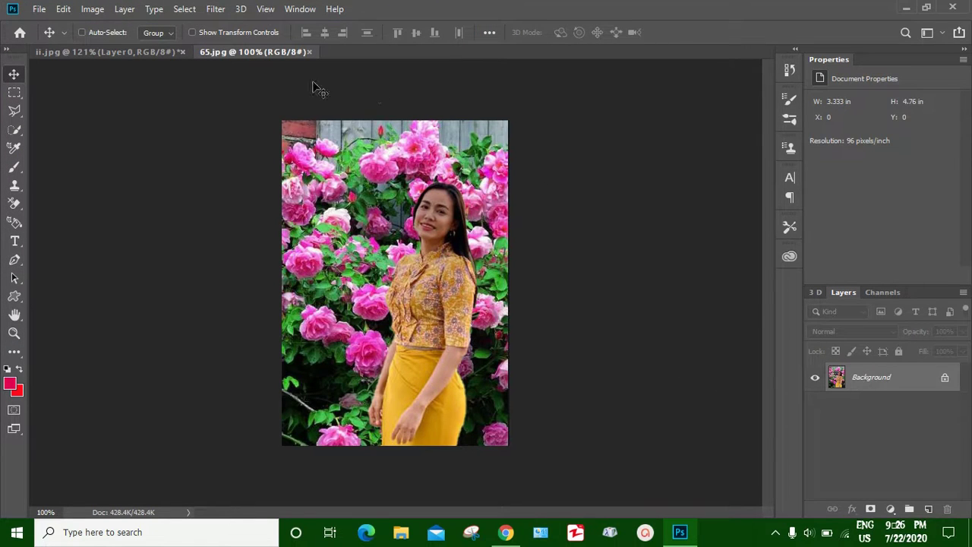
# Compare ii.jpg's roses with the Hue/Saturation layer on and off, then return to 65.jpg.
pyautogui.click(106, 52)
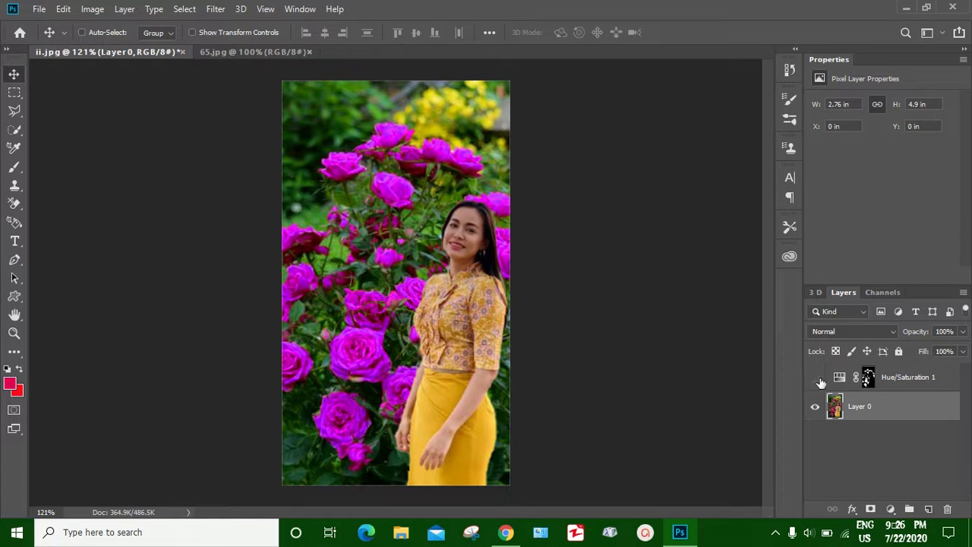
pyautogui.click(818, 378)
pyautogui.click(816, 378)
pyautogui.click(819, 378)
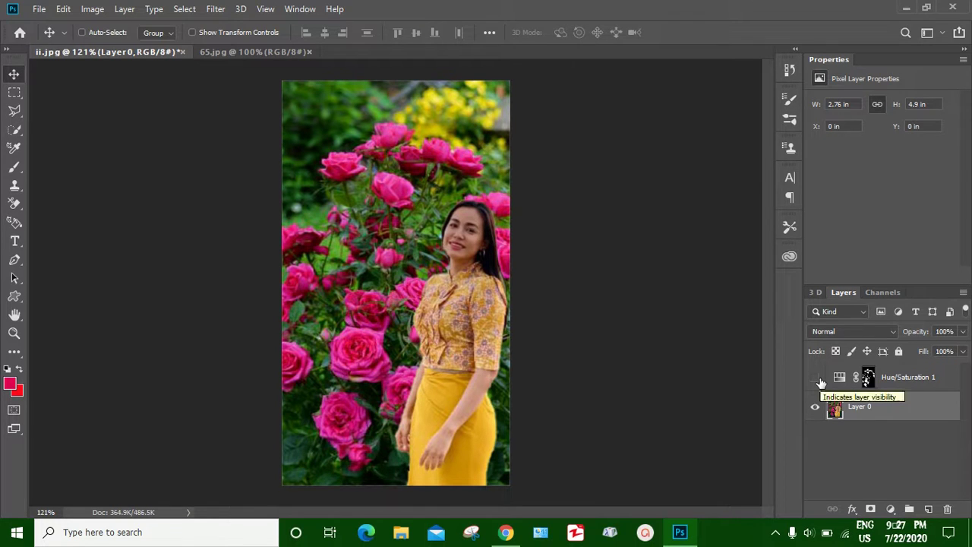
pyautogui.click(816, 377)
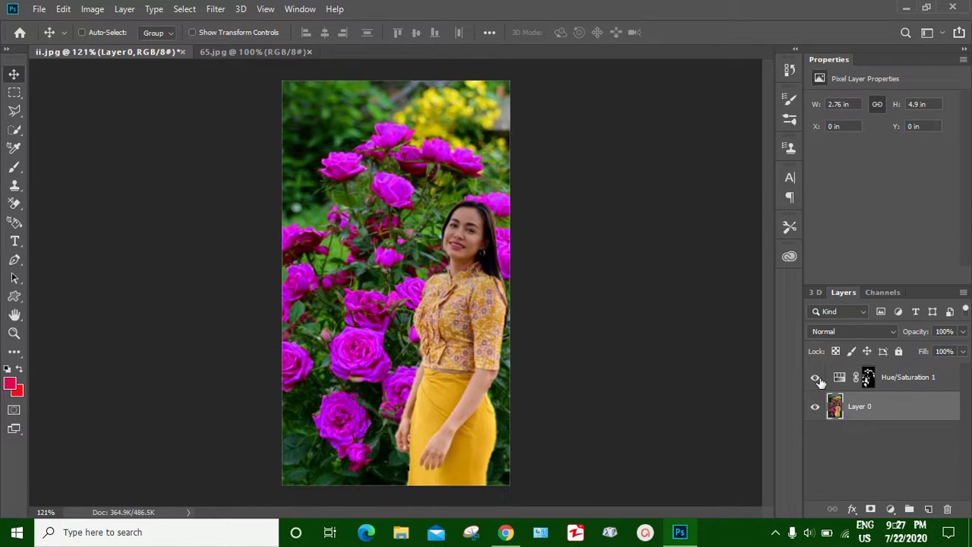
pyautogui.click(231, 53)
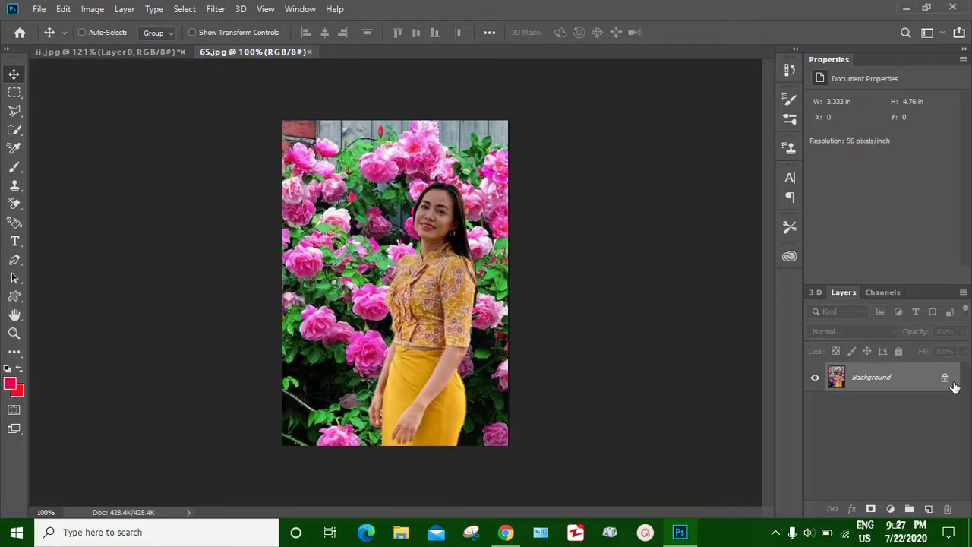
# Unlock the 65.jpg Background into Layer 0 and set Quick Selection to Add mode.
pyautogui.click(944, 377)
pyautogui.scroll(2, 413, 274)
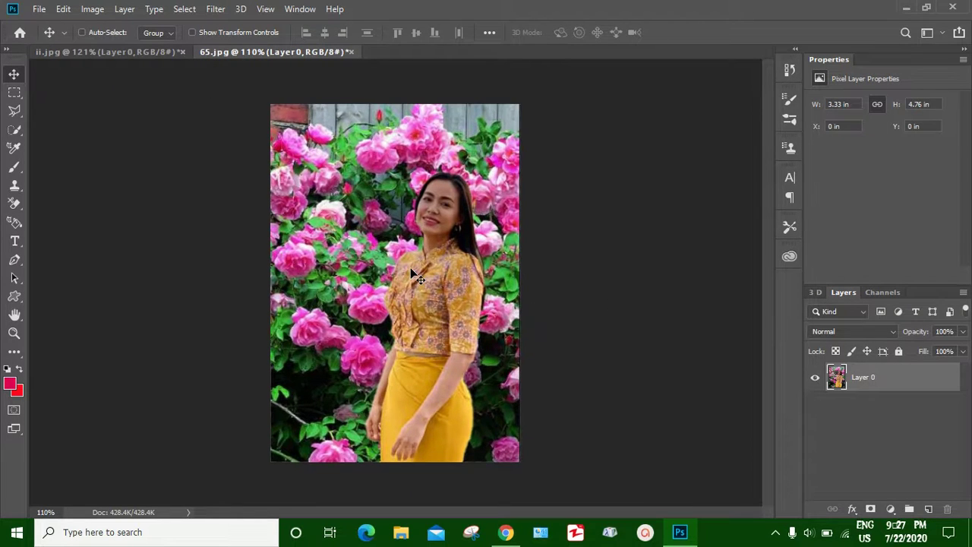
pyautogui.click(14, 131)
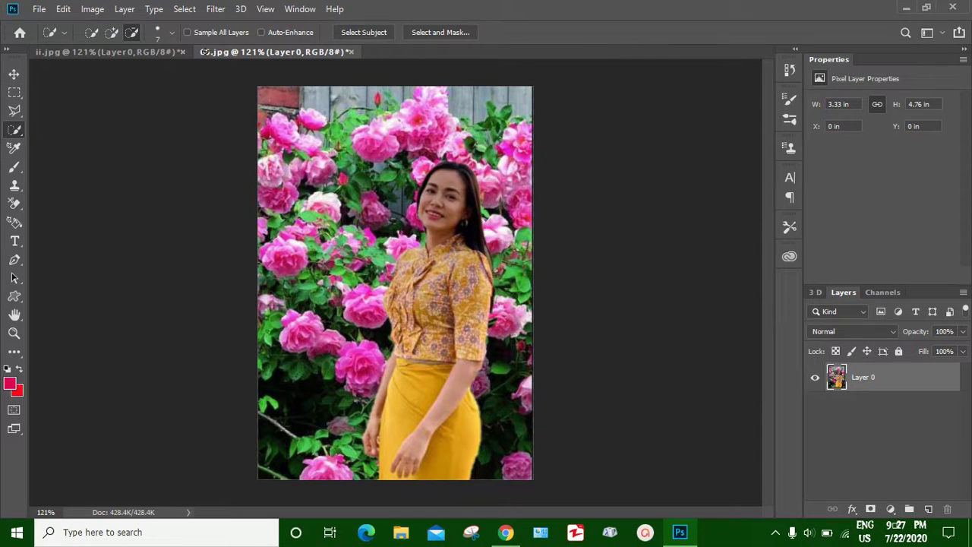
pyautogui.click(111, 32)
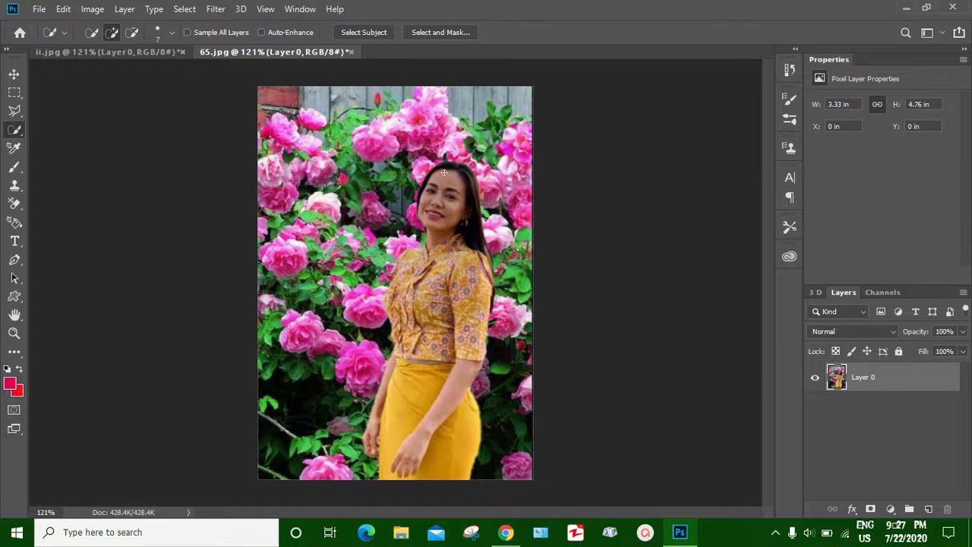
# Quick-select the woman from her head down through her skirt, hand and blouse sleeves.
pyautogui.moveTo(444, 173)
pyautogui.mouseDown()
pyautogui.moveTo(395, 371)
pyautogui.moveTo(395, 414)
pyautogui.mouseUp()
pyautogui.moveTo(395, 453)
pyautogui.mouseDown()
pyautogui.moveTo(421, 456)
pyautogui.moveTo(448, 438)
pyautogui.mouseUp()
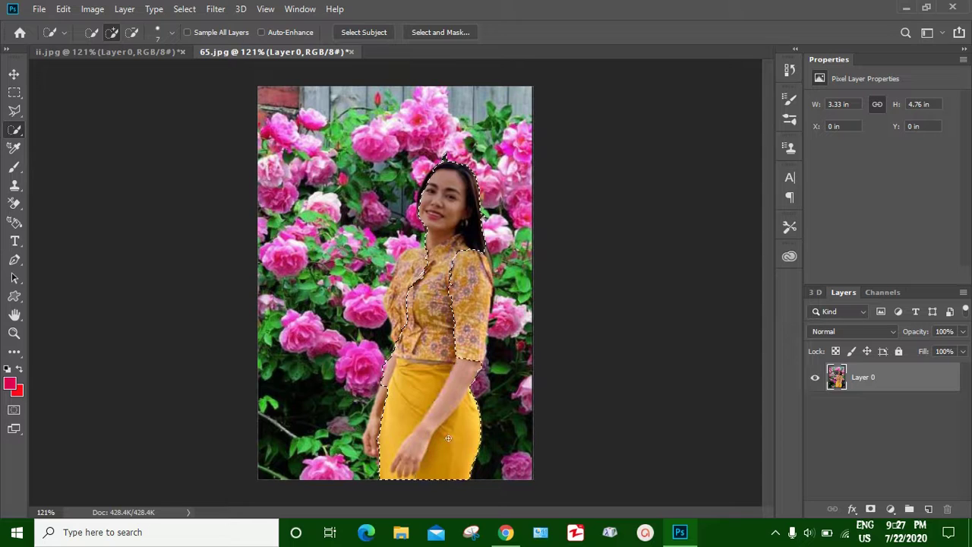
pyautogui.moveTo(377, 422); pyautogui.dragTo(405, 360)
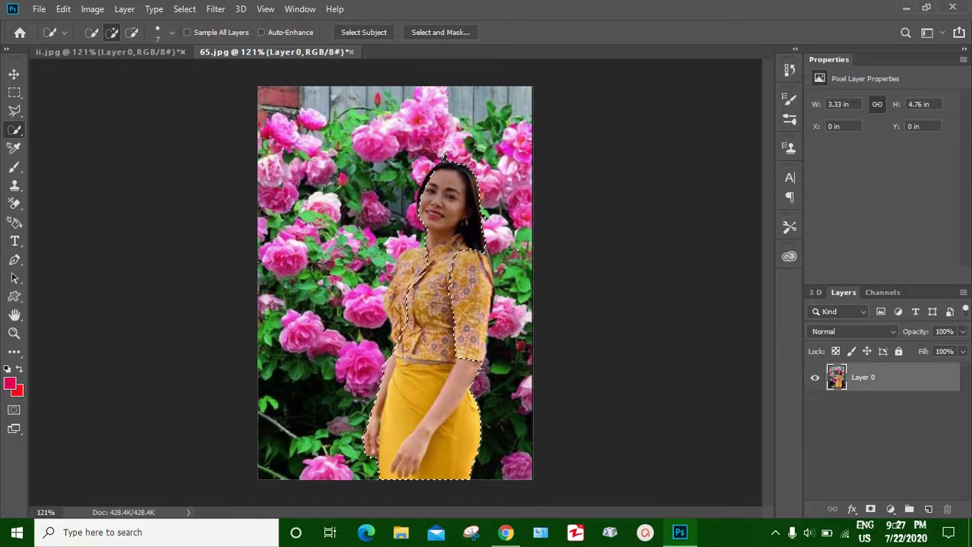
pyautogui.moveTo(402, 326)
pyautogui.mouseDown()
pyautogui.moveTo(404, 277)
pyautogui.moveTo(403, 285)
pyautogui.mouseUp()
pyautogui.moveTo(454, 269); pyautogui.dragTo(471, 303)
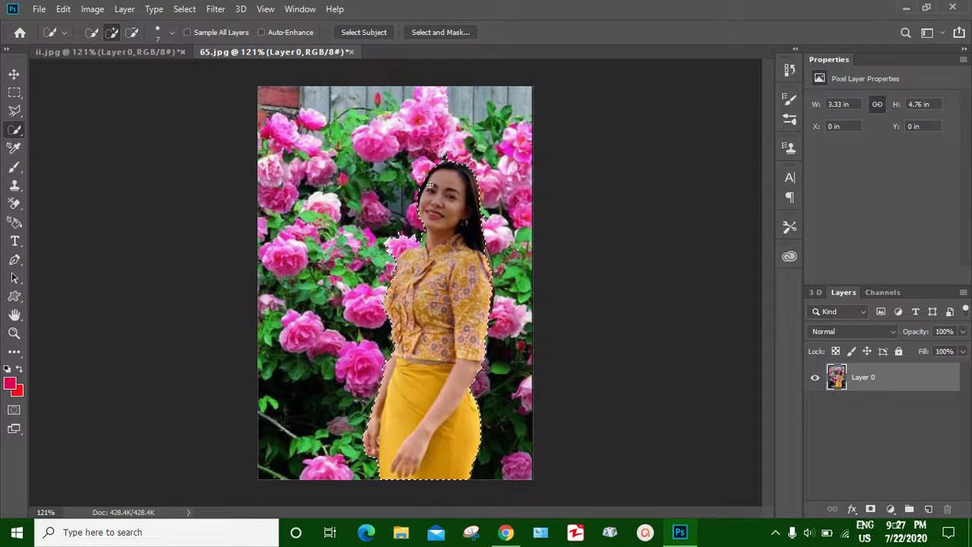
pyautogui.click(131, 32)
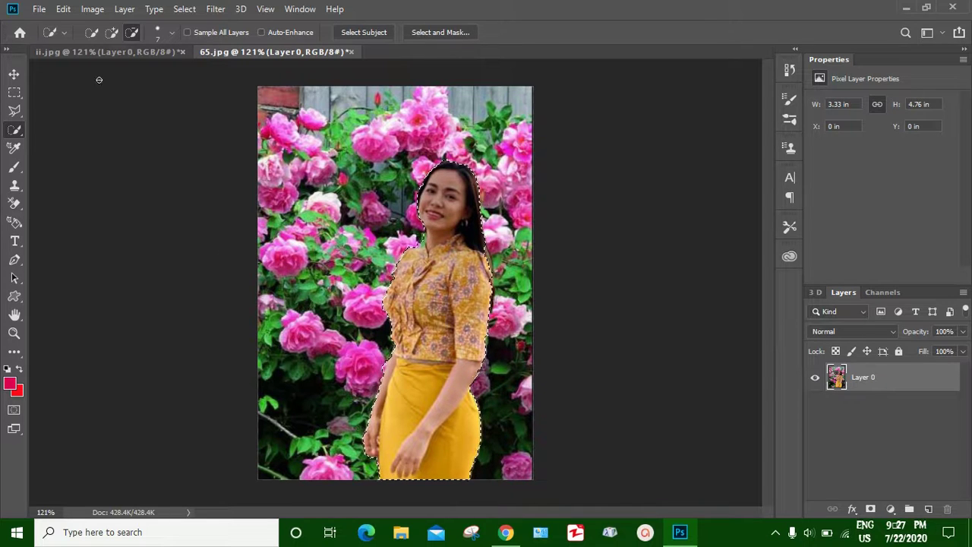
# Use Select Inverse so everything except the woman is selected.
pyautogui.rightClick(435, 292)
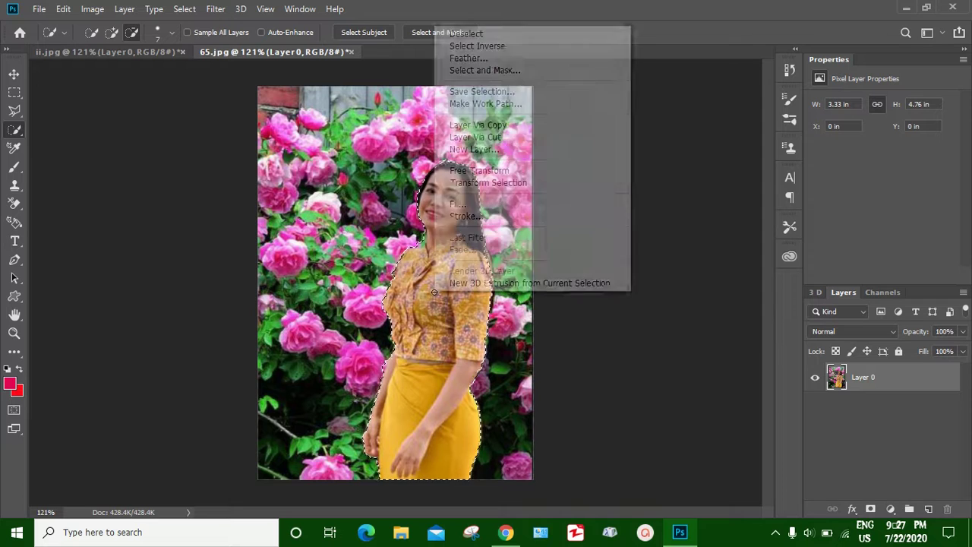
pyautogui.click(498, 47)
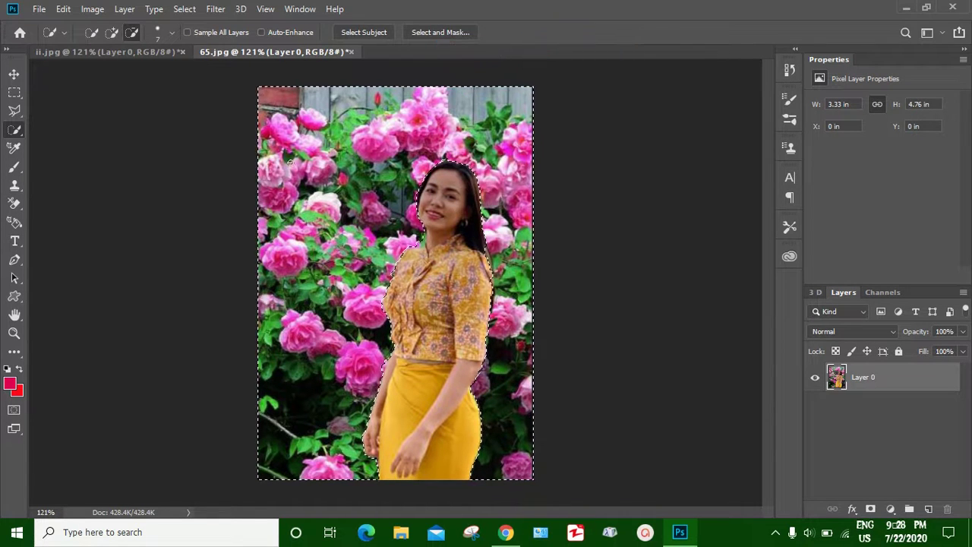
pyautogui.click(185, 10)
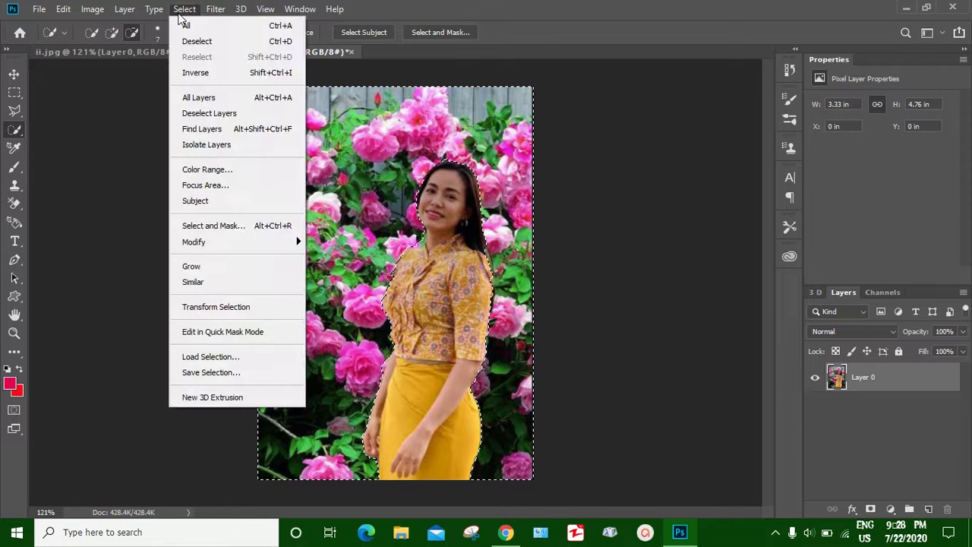
# Open Color Range in add-to-sample mode and adjust the Fuzziness down to the low 70s.
pyautogui.click(217, 173)
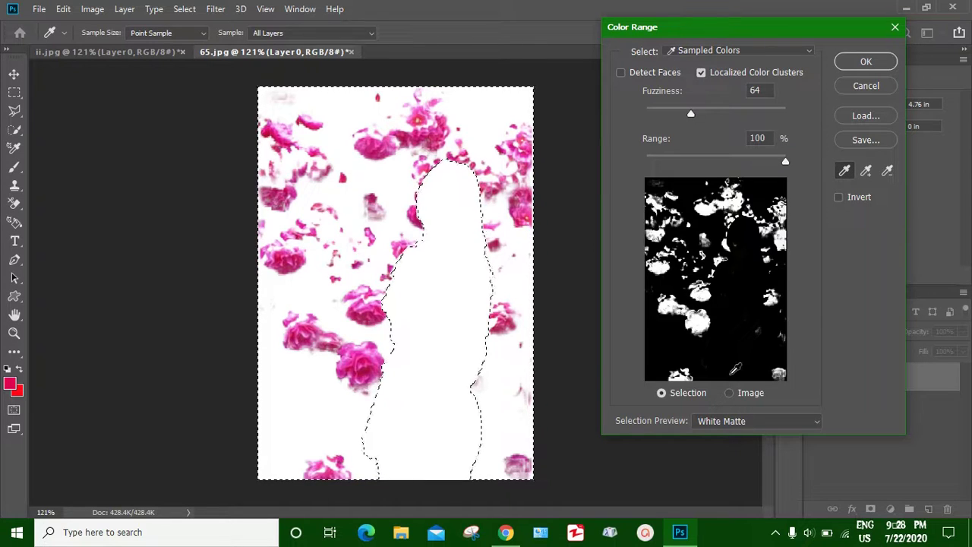
pyautogui.click(865, 170)
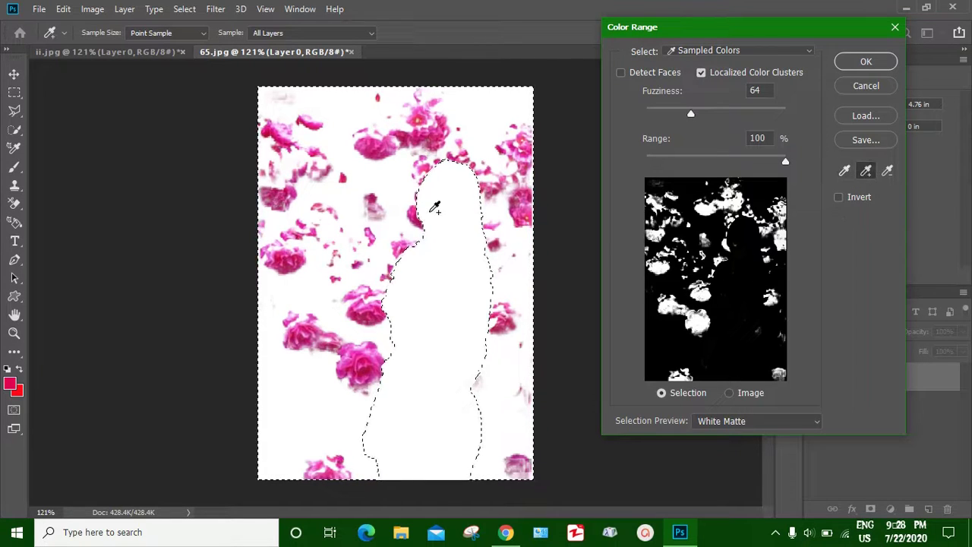
pyautogui.click(844, 171)
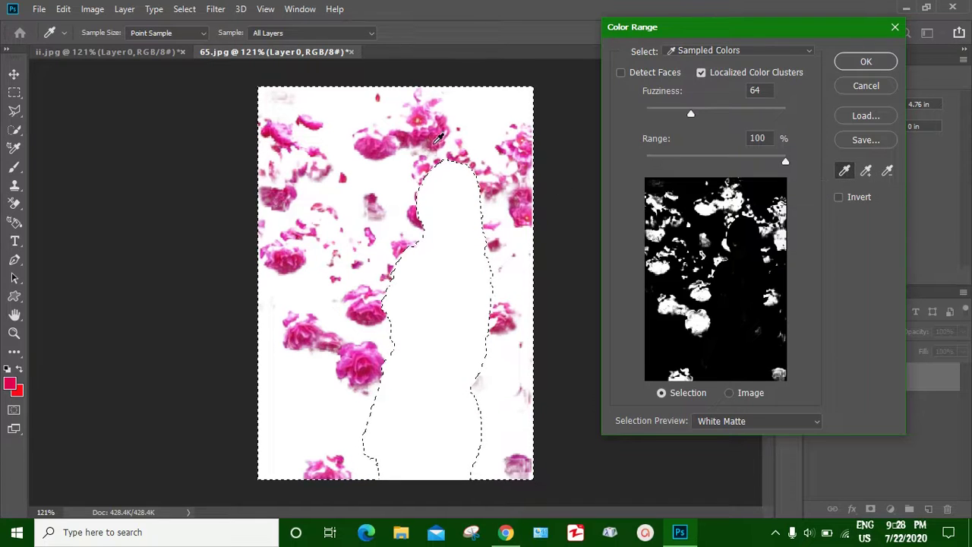
pyautogui.click(870, 173)
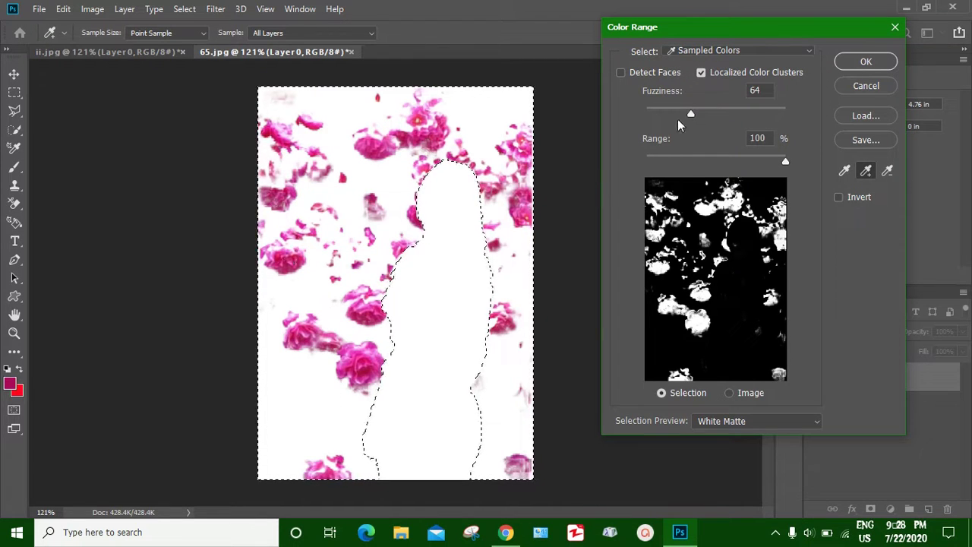
pyautogui.moveTo(691, 111); pyautogui.dragTo(705, 116)
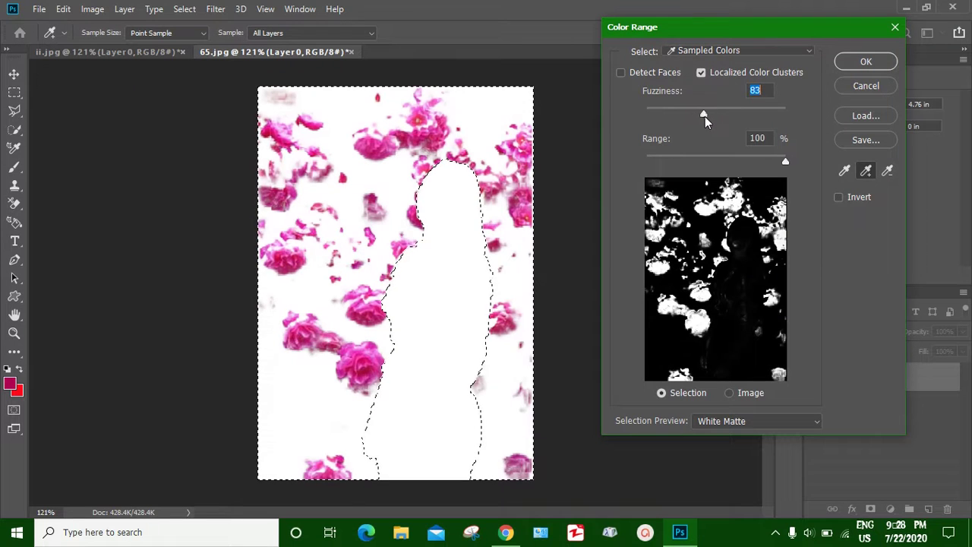
pyautogui.moveTo(706, 117); pyautogui.dragTo(697, 118)
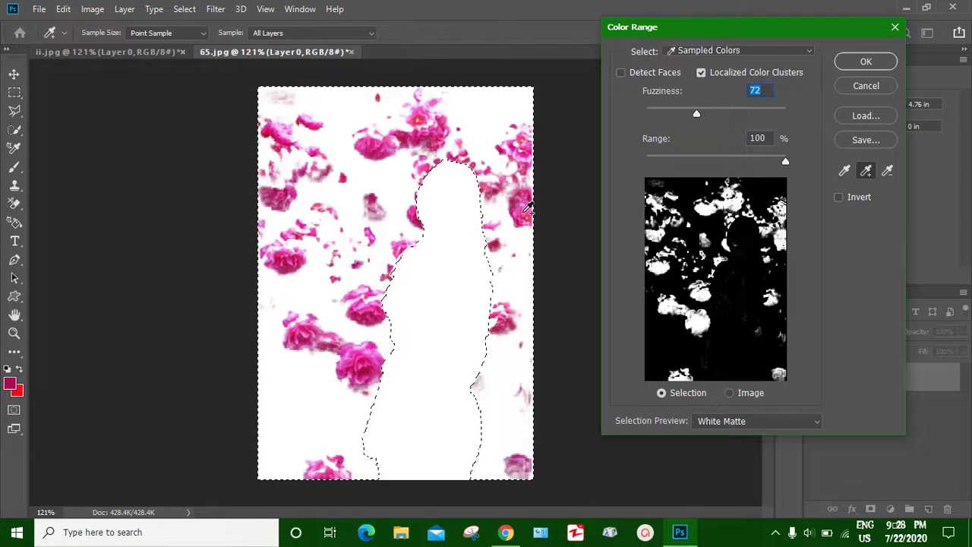
# Sample the upper, bottom-right and left pink roses and apply the selection at Fuzziness 72.
pyautogui.click(526, 146)
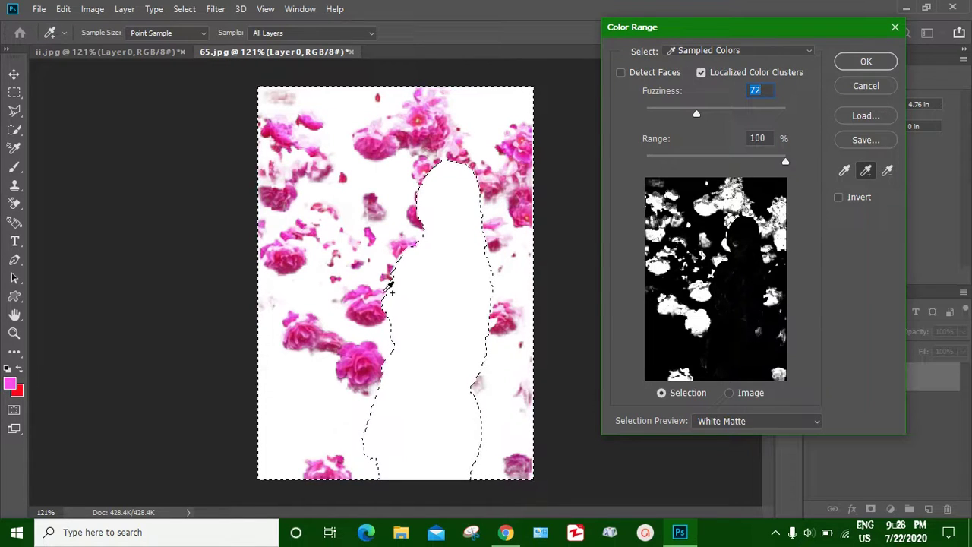
pyautogui.click(524, 461)
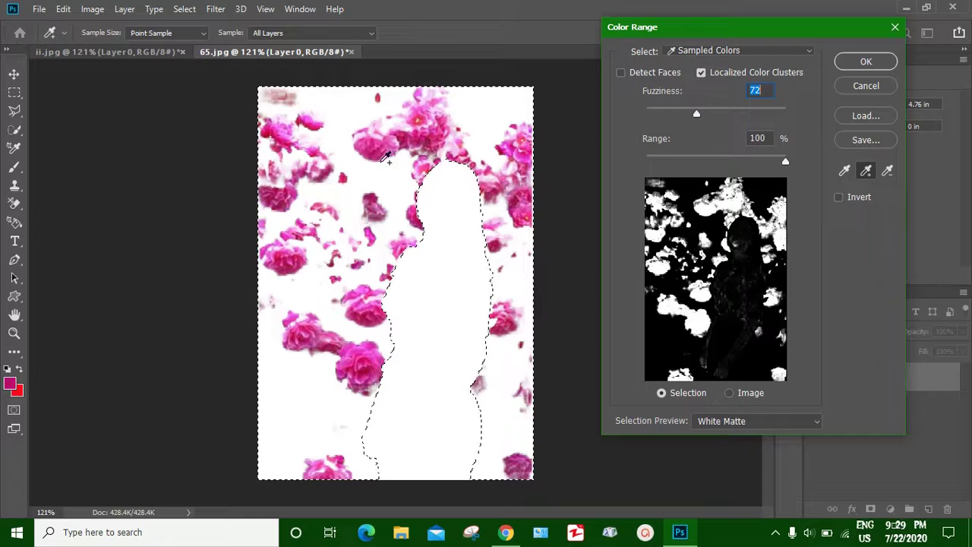
pyautogui.click(376, 213)
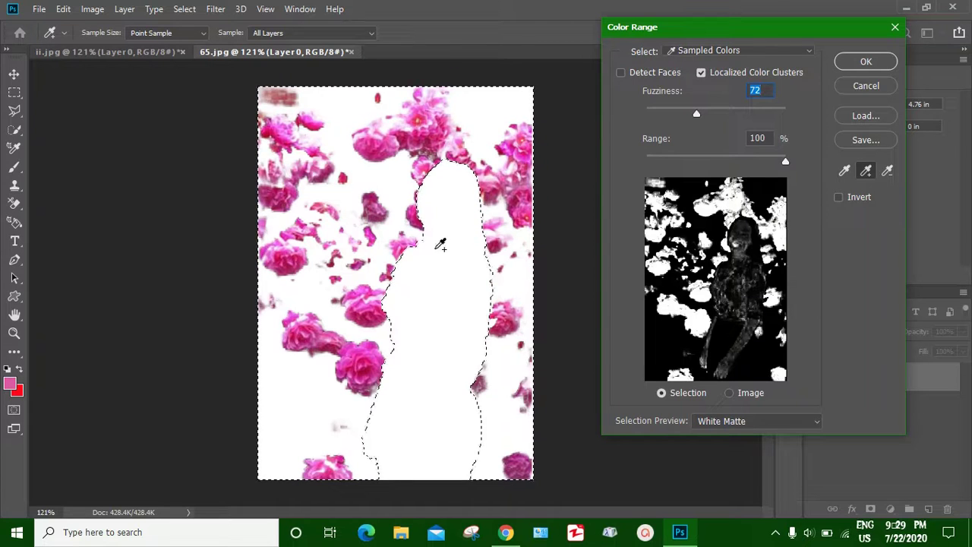
pyautogui.press('ctrl')
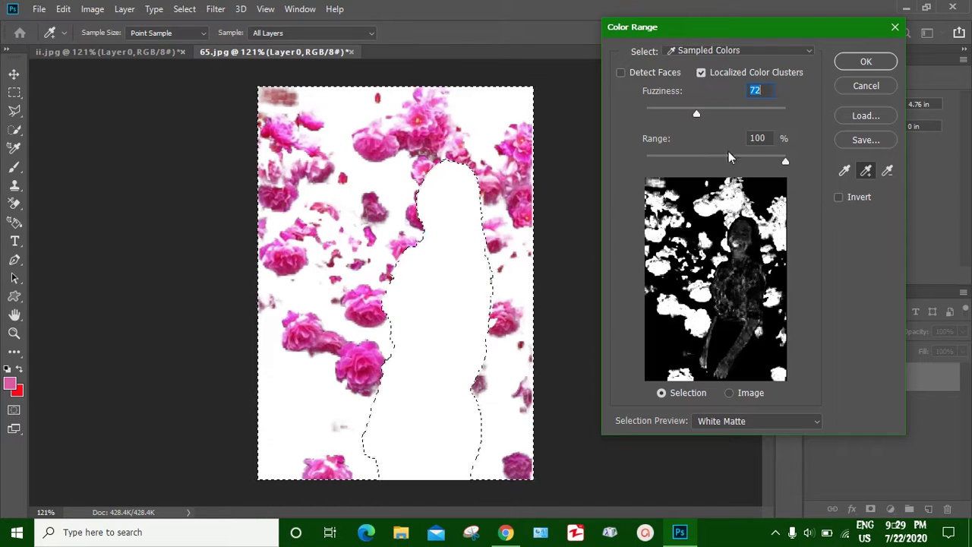
pyautogui.press('ctrl')
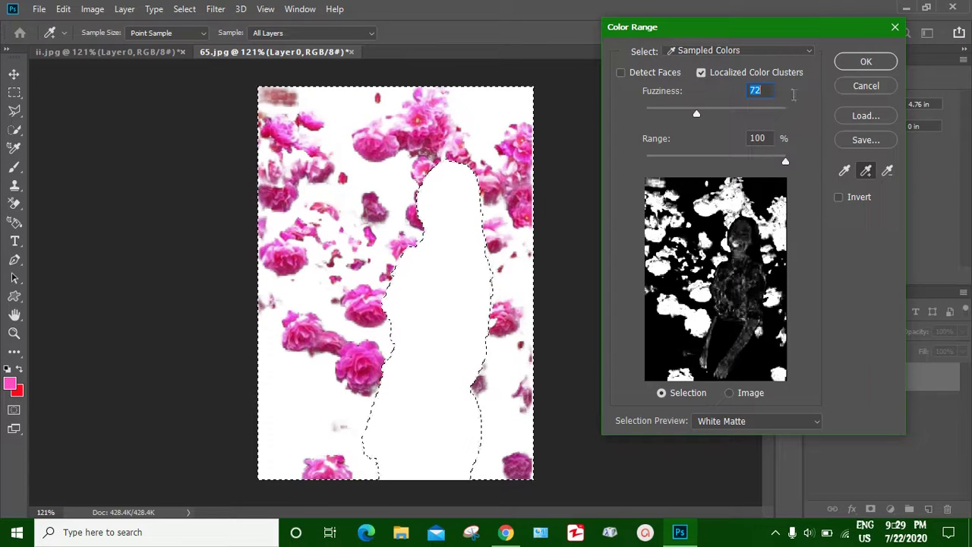
pyautogui.click(863, 64)
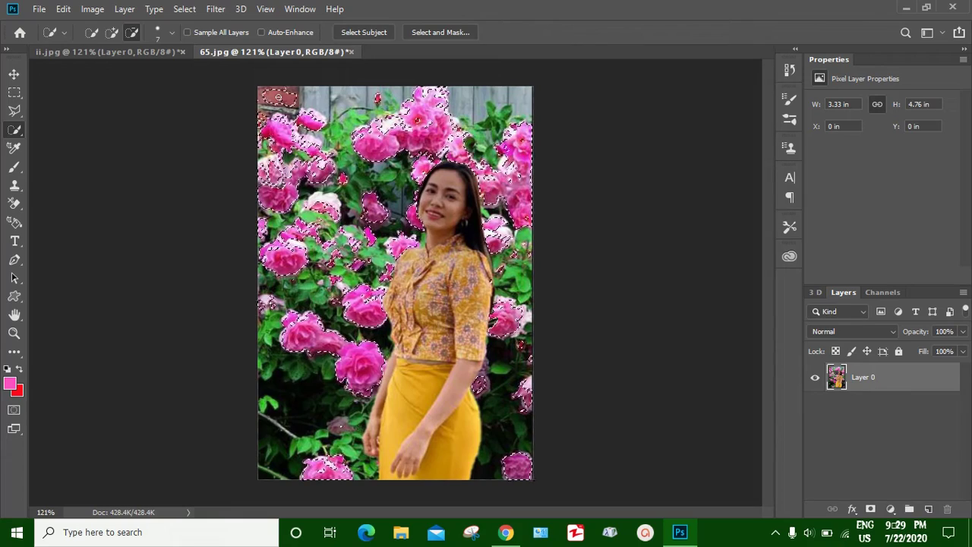
# Remove the top-left bricks from the selection and add a rose-masked Hue/Saturation 1 layer.
pyautogui.moveTo(295, 95); pyautogui.dragTo(284, 94)
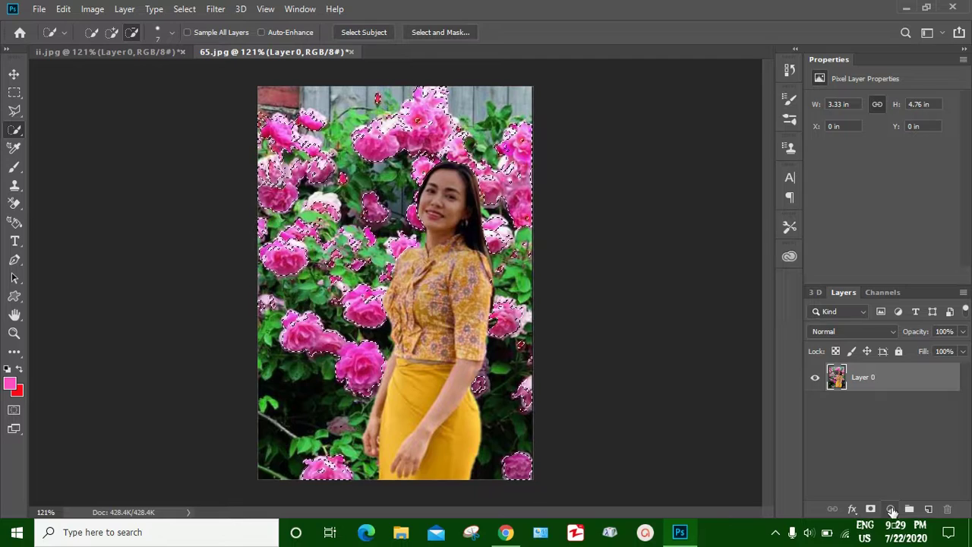
pyautogui.click(890, 509)
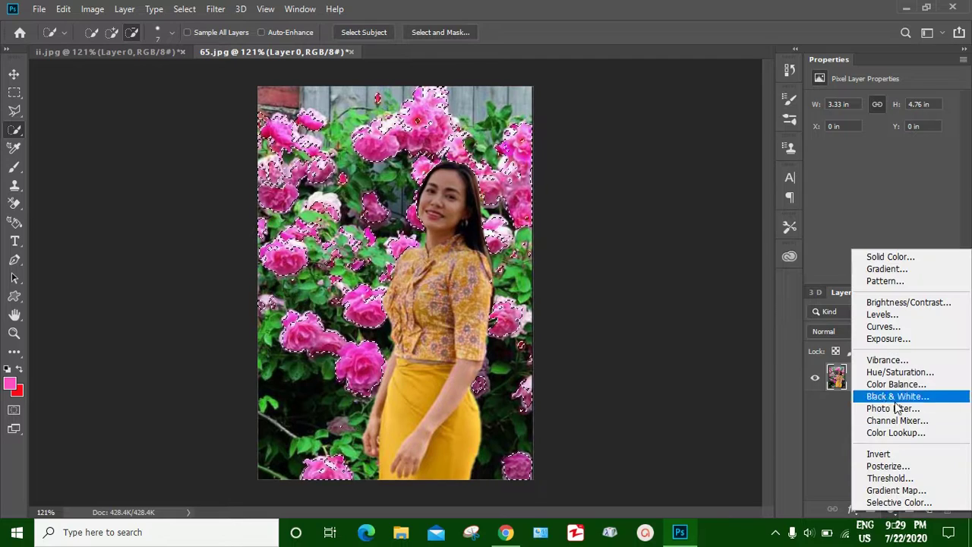
pyautogui.click(887, 372)
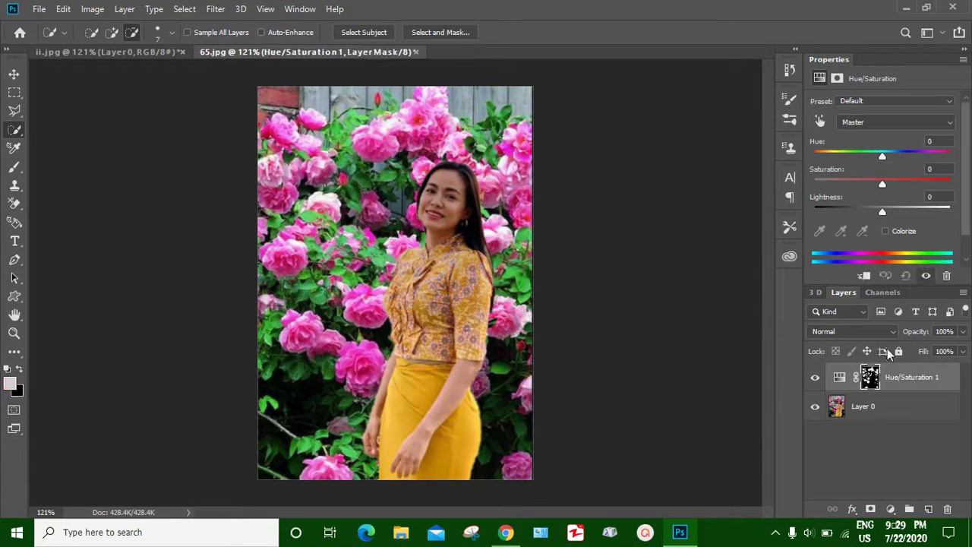
# Try different hue, saturation and lightness values, settling on Hue +67, Saturation +92, Lightness +16.
pyautogui.moveTo(881, 185); pyautogui.dragTo(968, 182)
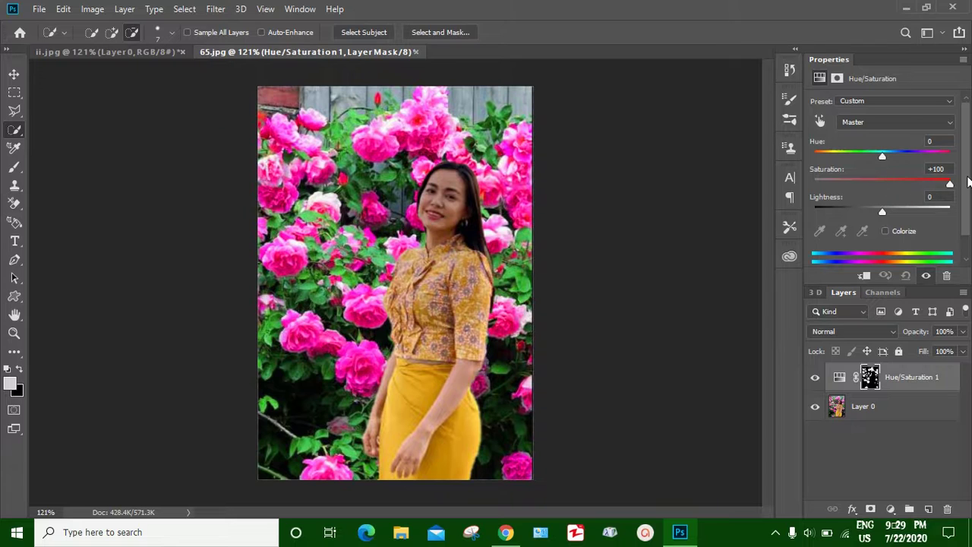
pyautogui.moveTo(882, 157)
pyautogui.mouseDown()
pyautogui.moveTo(856, 159)
pyautogui.moveTo(927, 165)
pyautogui.moveTo(912, 170)
pyautogui.mouseUp()
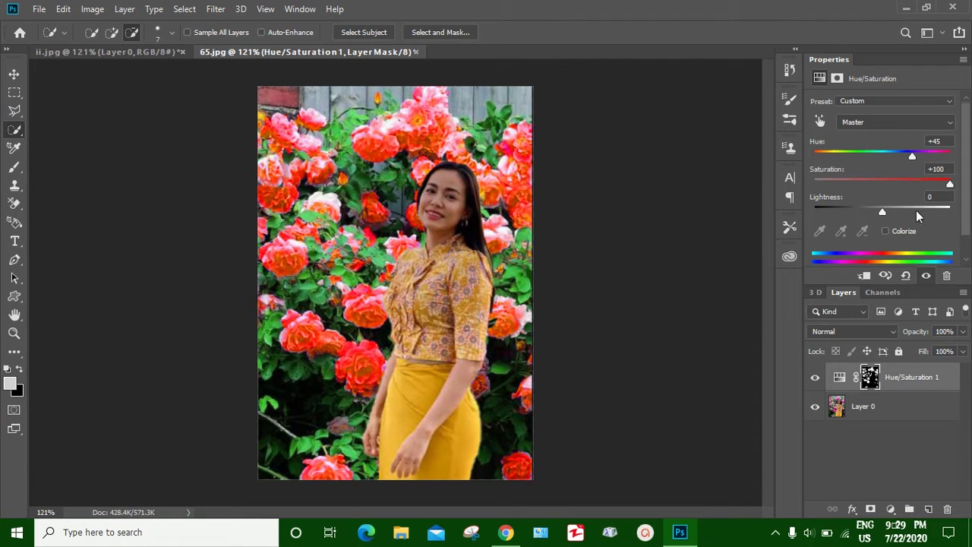
pyautogui.moveTo(887, 217); pyautogui.dragTo(895, 211)
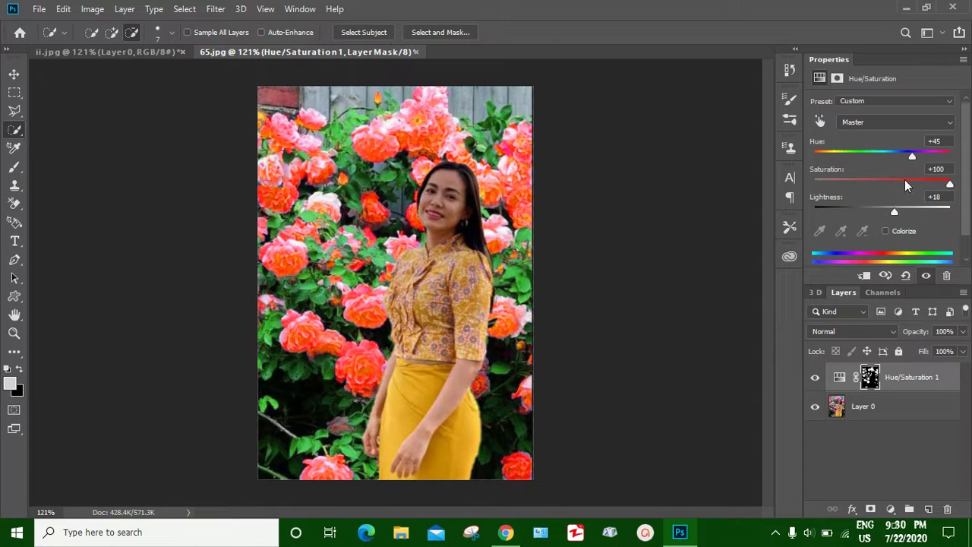
pyautogui.moveTo(909, 157)
pyautogui.mouseDown()
pyautogui.moveTo(928, 156)
pyautogui.moveTo(873, 164)
pyautogui.mouseUp()
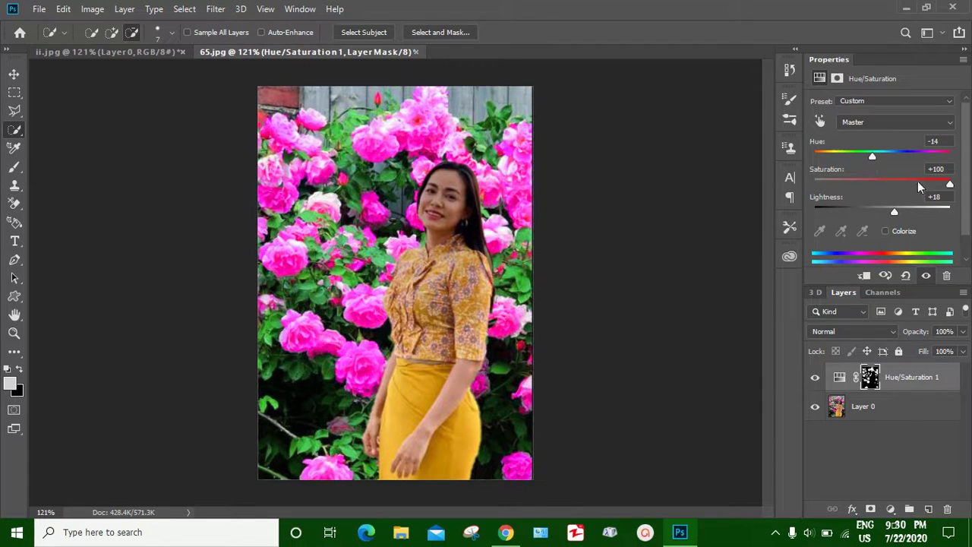
pyautogui.moveTo(950, 183); pyautogui.dragTo(937, 190)
pyautogui.moveTo(871, 156)
pyautogui.mouseDown()
pyautogui.moveTo(844, 162)
pyautogui.moveTo(918, 155)
pyautogui.mouseUp()
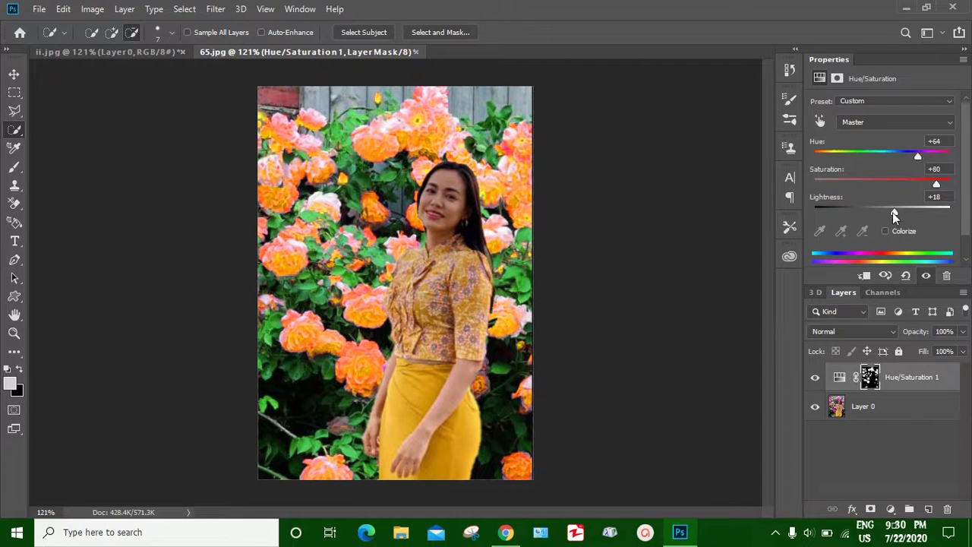
pyautogui.moveTo(894, 211)
pyautogui.mouseDown()
pyautogui.moveTo(904, 215)
pyautogui.moveTo(894, 222)
pyautogui.moveTo(893, 214)
pyautogui.mouseUp()
pyautogui.moveTo(936, 185)
pyautogui.mouseDown()
pyautogui.moveTo(946, 185)
pyautogui.moveTo(928, 188)
pyautogui.moveTo(944, 188)
pyautogui.mouseUp()
pyautogui.moveTo(894, 214); pyautogui.dragTo(894, 214)
pyautogui.moveTo(914, 155)
pyautogui.mouseDown()
pyautogui.moveTo(928, 162)
pyautogui.moveTo(911, 170)
pyautogui.moveTo(919, 176)
pyautogui.mouseUp()
# With the Move tool active, set Hue to -39 and Lightness to +10, keeping Saturation +92.
pyautogui.click(14, 74)
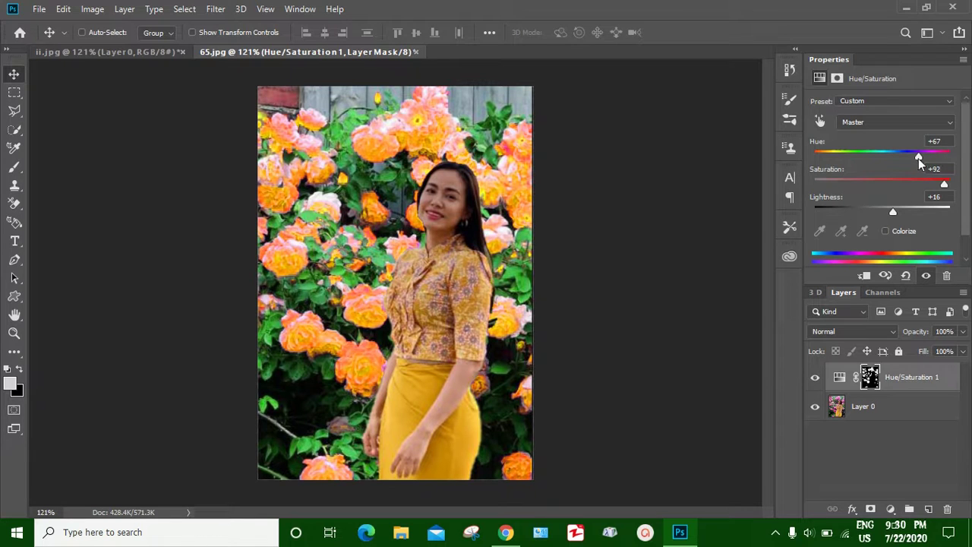
pyautogui.moveTo(919, 157)
pyautogui.mouseDown()
pyautogui.moveTo(904, 164)
pyautogui.moveTo(922, 184)
pyautogui.mouseUp()
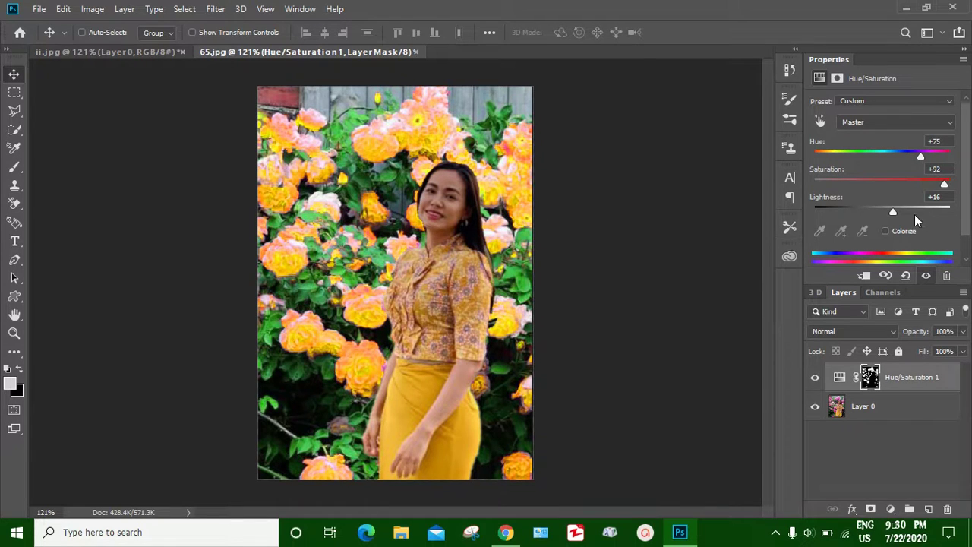
pyautogui.moveTo(896, 215)
pyautogui.mouseDown()
pyautogui.moveTo(873, 216)
pyautogui.moveTo(890, 219)
pyautogui.mouseUp()
pyautogui.moveTo(920, 157); pyautogui.dragTo(862, 167)
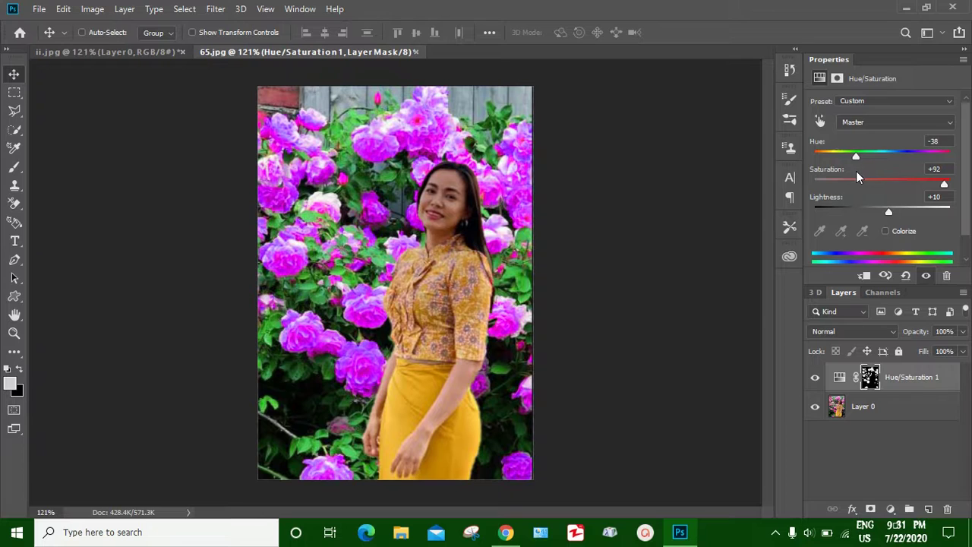
pyautogui.moveTo(855, 173); pyautogui.dragTo(855, 171)
# On ii.jpg, hide and reshow the Hue/Saturation layer to compare the roses.
pyautogui.click(146, 51)
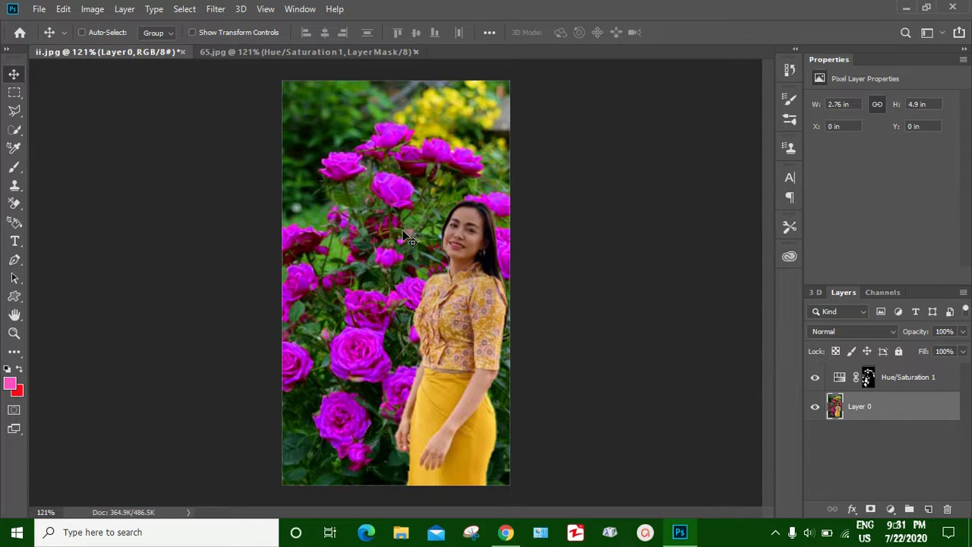
pyautogui.click(815, 376)
pyautogui.click(814, 377)
# On 65.jpg, compare the original and recoloured roses, then return to ii.jpg.
pyautogui.click(347, 50)
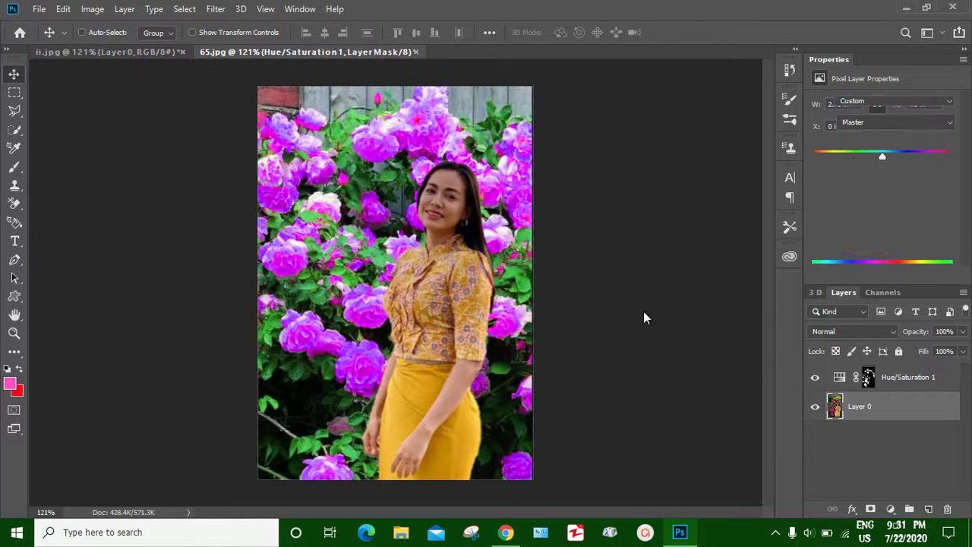
pyautogui.click(815, 378)
pyautogui.click(815, 378)
pyautogui.click(814, 378)
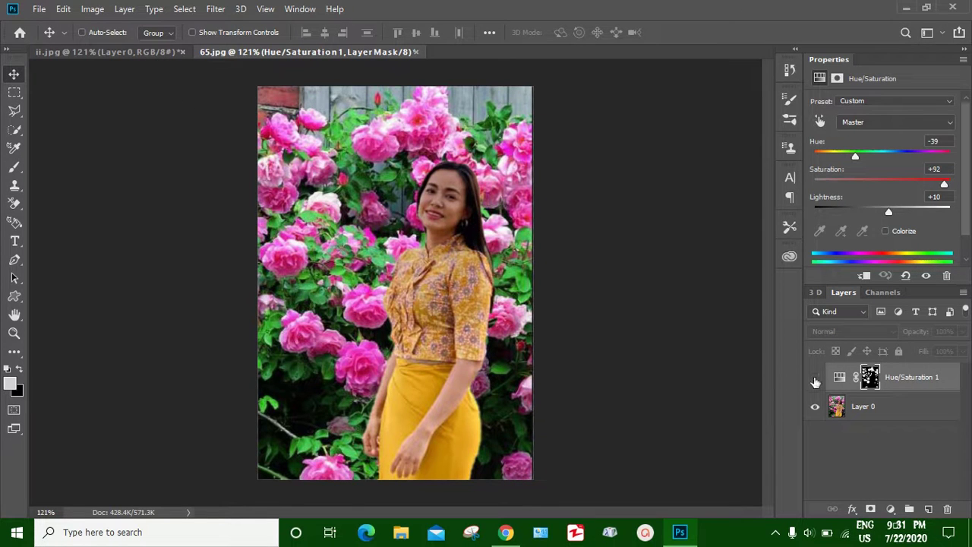
pyautogui.click(814, 377)
pyautogui.click(148, 51)
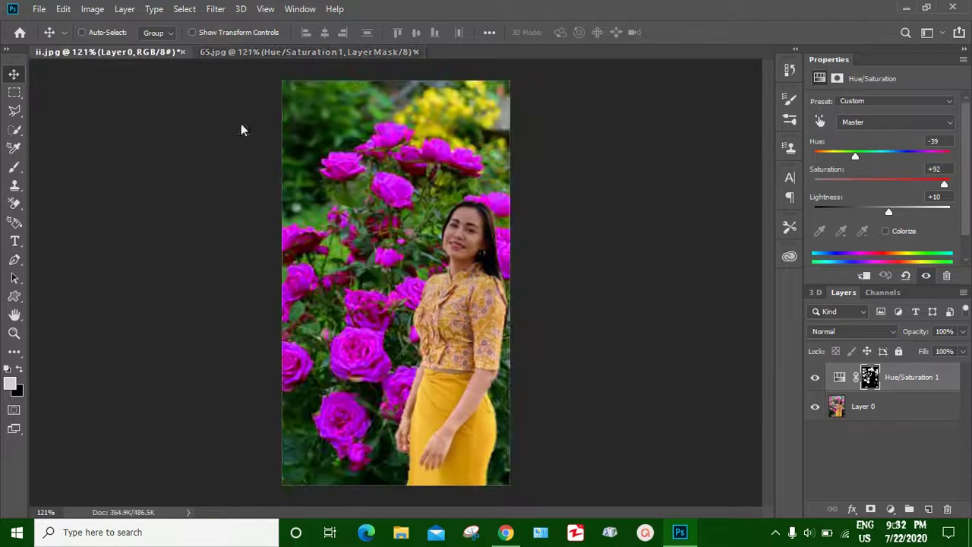